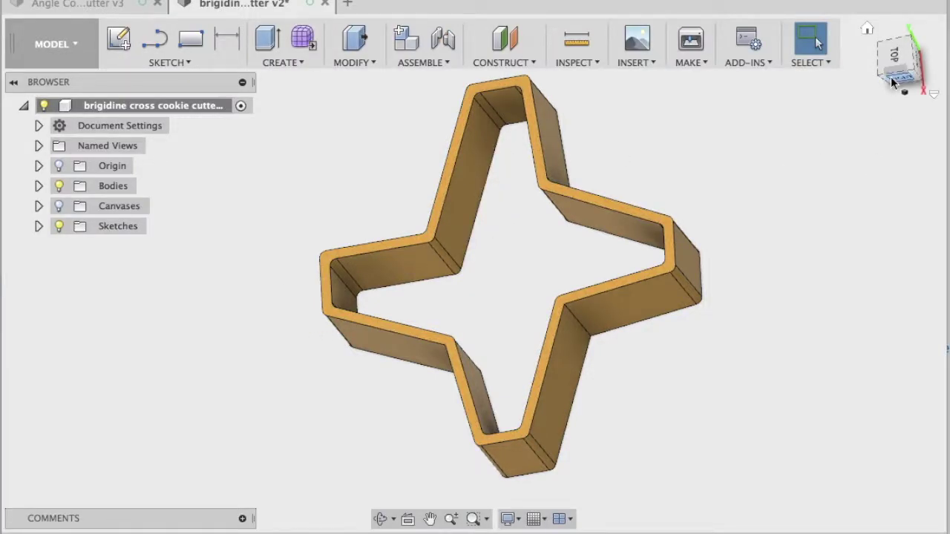
- Examine the finished cross and angel cookie cutter models from different angles in their open designs
mouse_move(899, 68)
left_mouse_down()
mouse_move(850, 57)
mouse_move(906, 78)
mouse_move(918, 119)
mouse_move(927, 81)
mouse_move(917, 32)
mouse_move(940, 80)
mouse_move(933, 101)
mouse_move(883, 89)
mouse_move(929, 75)
mouse_move(924, 67)
mouse_move(935, 78)
mouse_move(916, 83)
mouse_move(885, 24)
mouse_move(917, 55)
mouse_move(927, 112)
mouse_move(922, 83)
mouse_move(898, 92)
mouse_move(886, 77)
mouse_move(913, 82)
mouse_move(900, 81)
left_mouse_up()
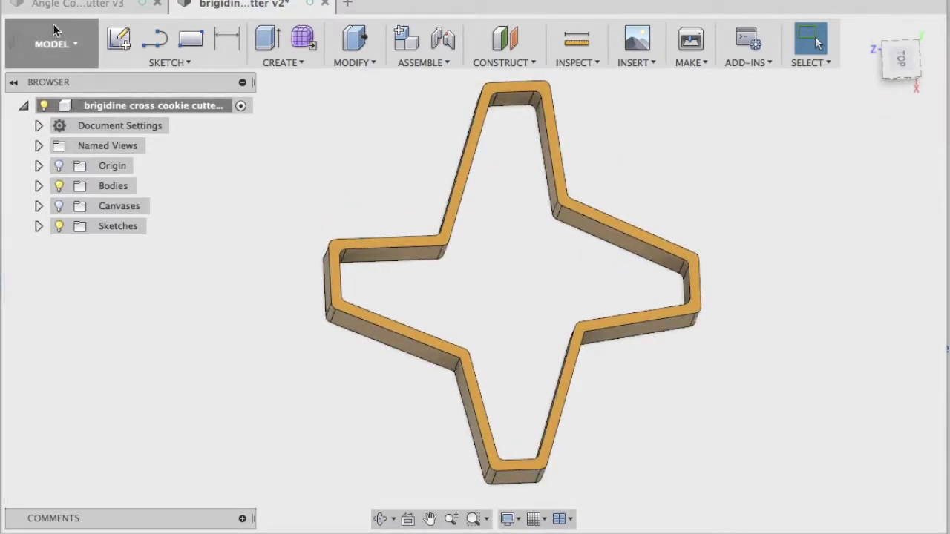
left_click(78, 6)
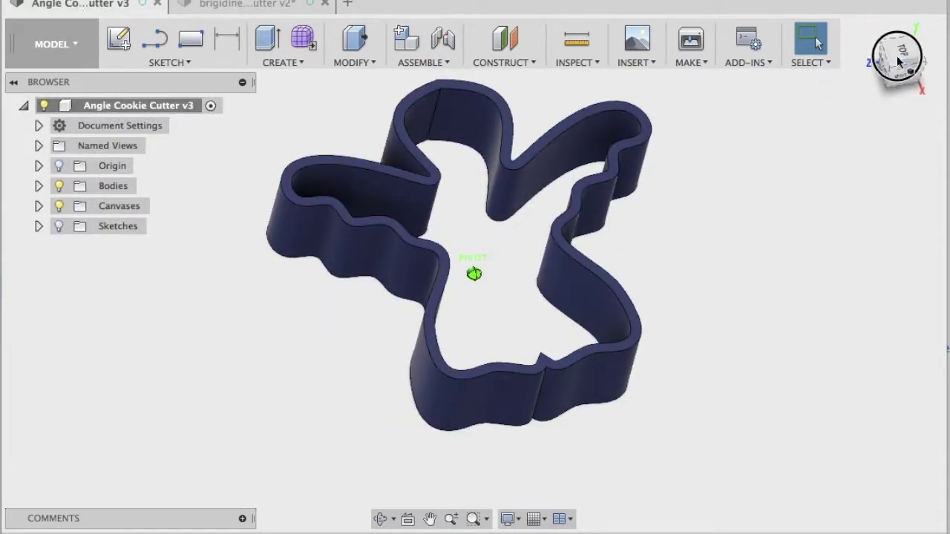
mouse_move(898, 63)
left_mouse_down()
mouse_move(826, 60)
mouse_move(848, 89)
mouse_move(912, 64)
left_mouse_up()
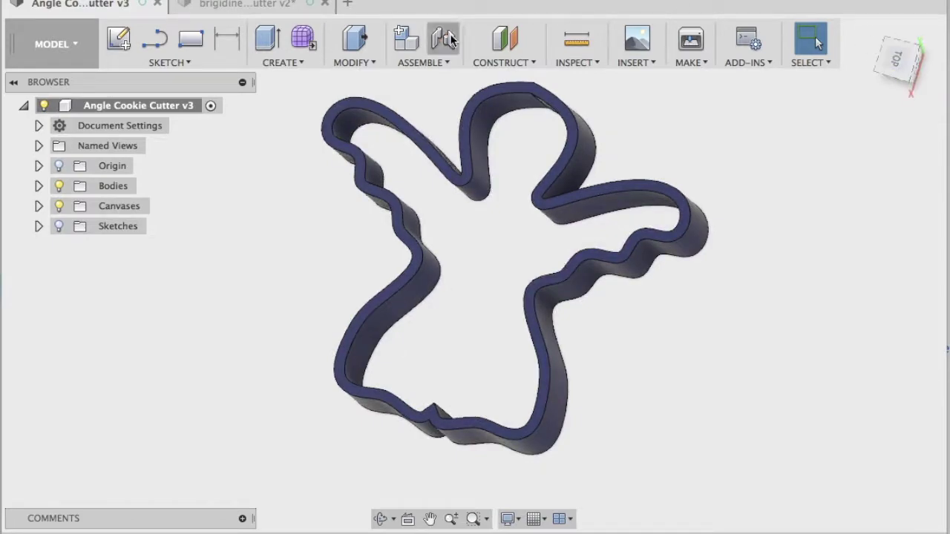
left_click(240, 6)
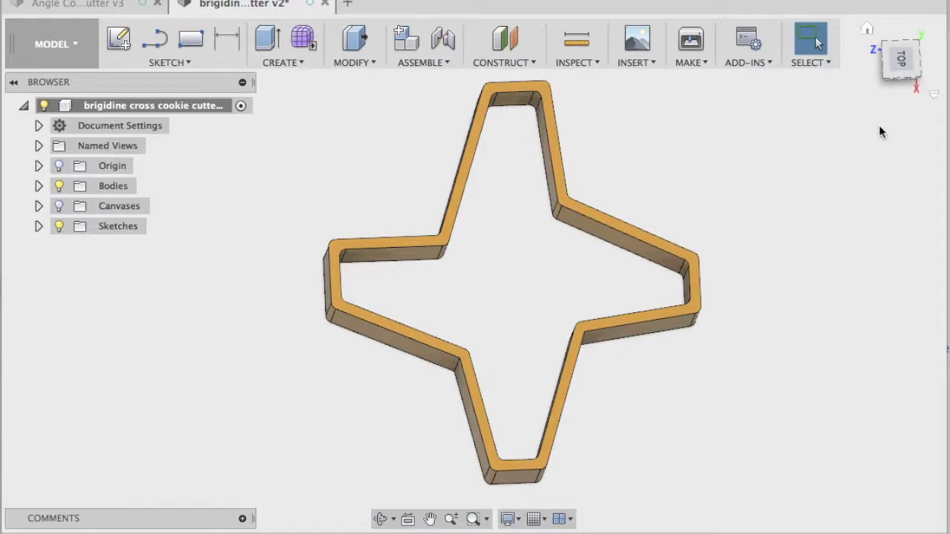
- Compare the cross cutter's body with its hand-drawn canvas by toggling the visibility of each
left_click(58, 206)
left_click(58, 186)
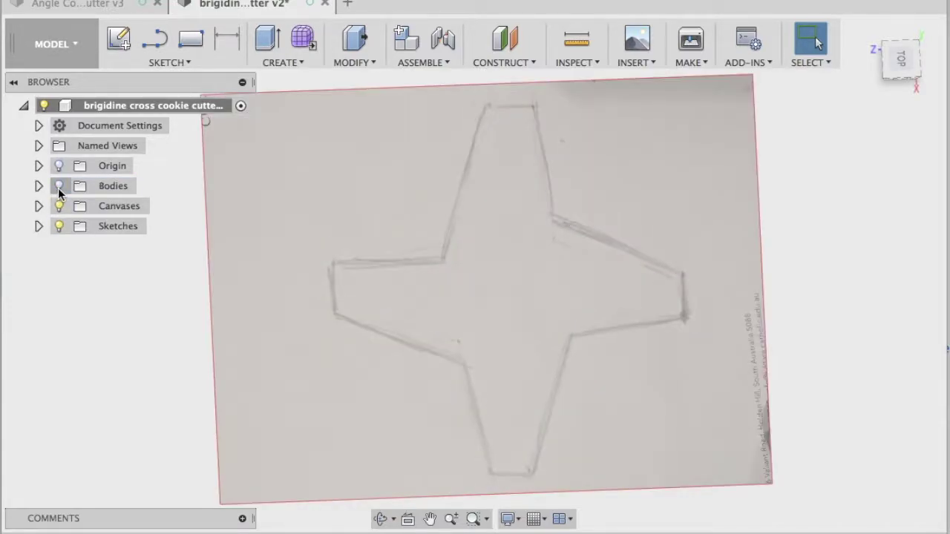
mouse_move(901, 64)
left_mouse_down()
mouse_move(853, 51)
mouse_move(745, 219)
left_mouse_up()
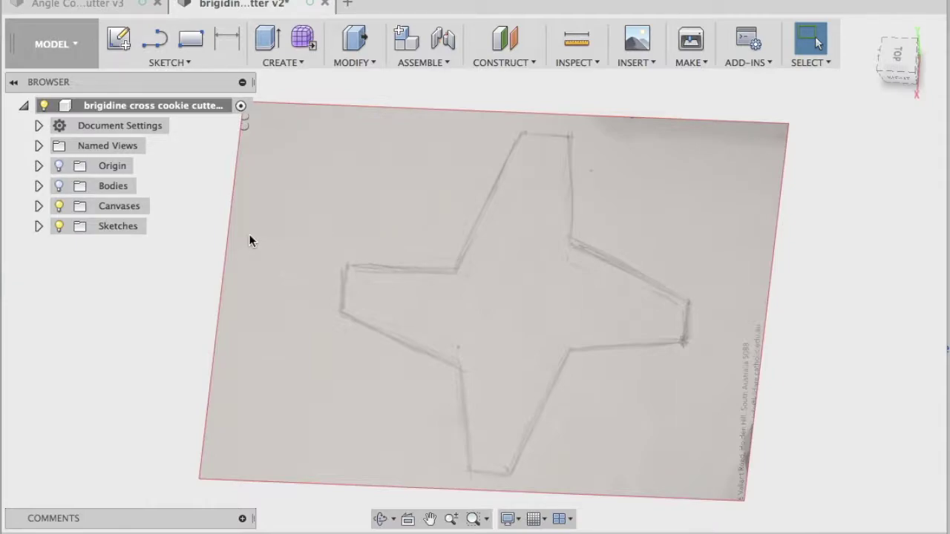
left_click(59, 186)
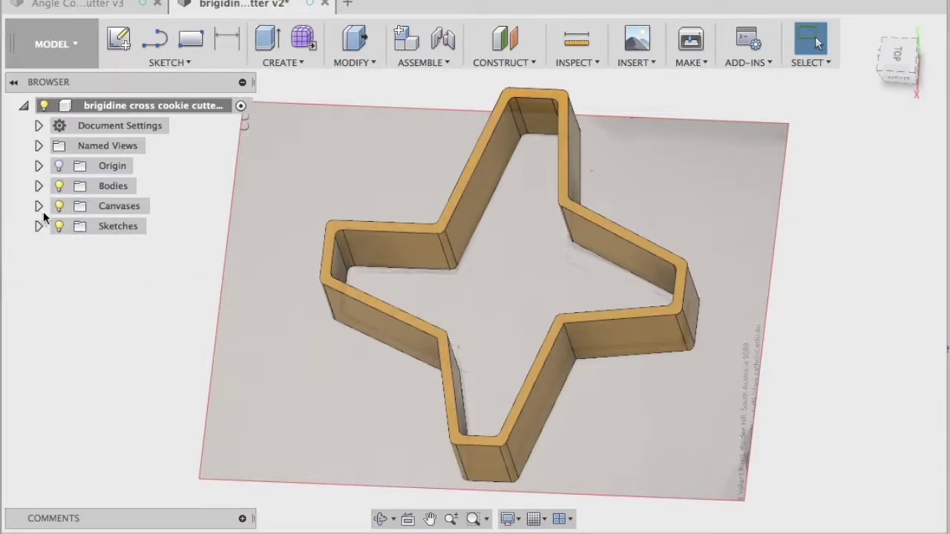
left_click(59, 205)
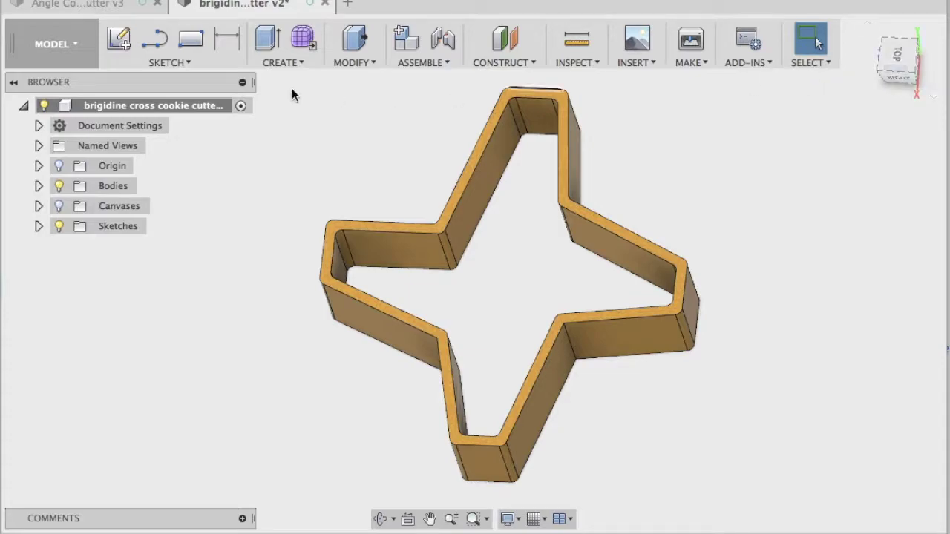
- Create a new empty design and start a sketch on the horizontal top plane
left_click(179, 64)
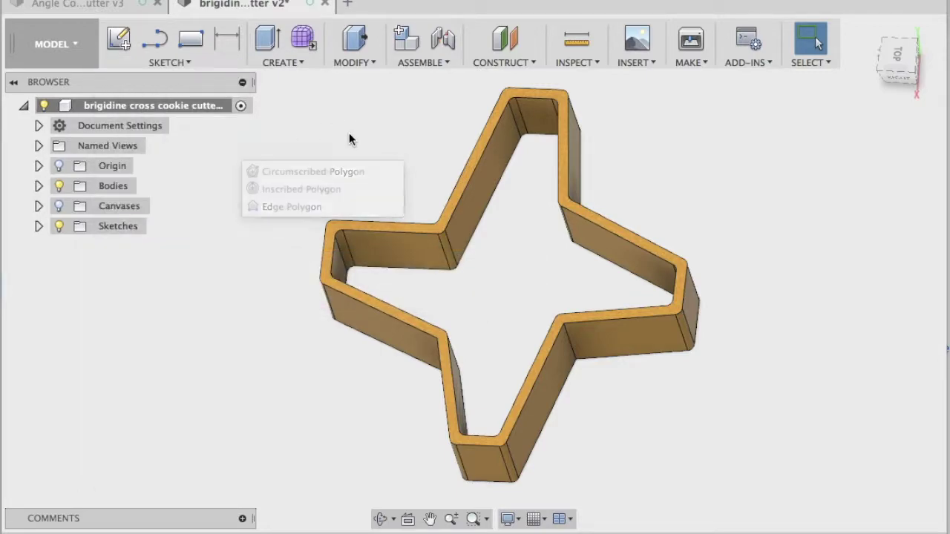
left_click(347, 6)
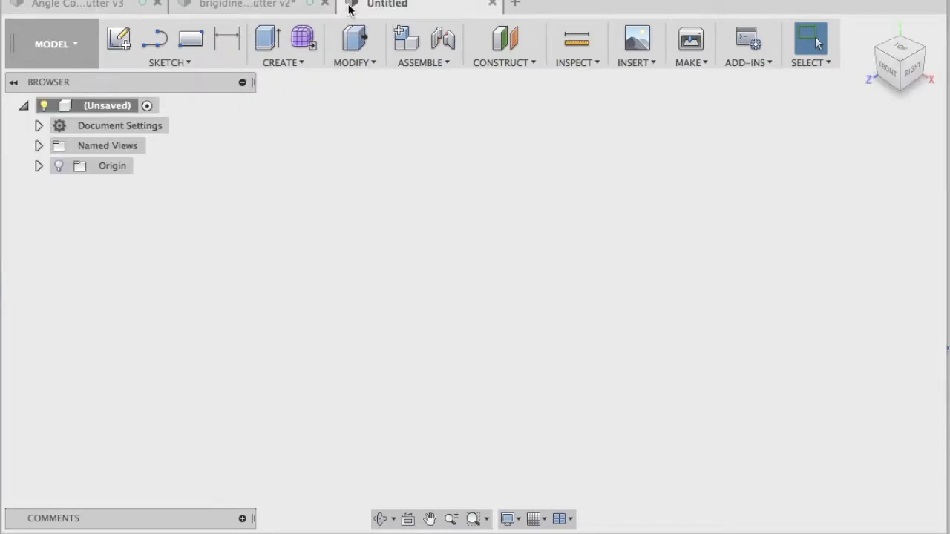
left_click(180, 63)
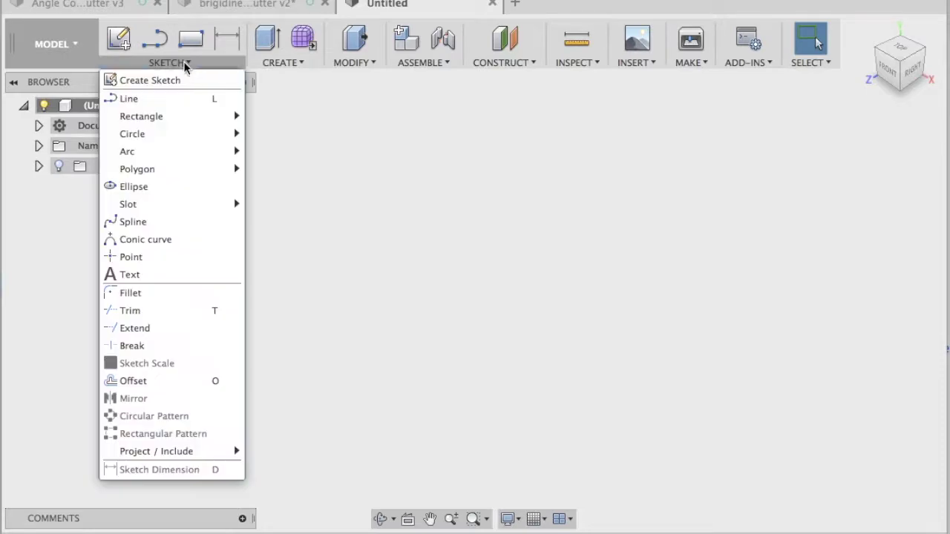
left_click(186, 80)
left_click(482, 315)
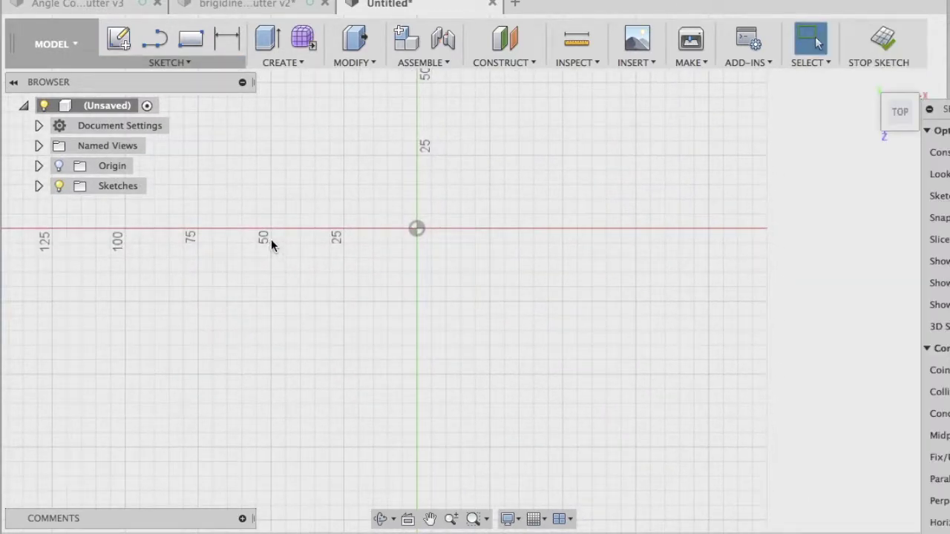
- Place six sketch points in a loose loop around the origin, spanning about 85 by 70 mm
left_click(183, 62)
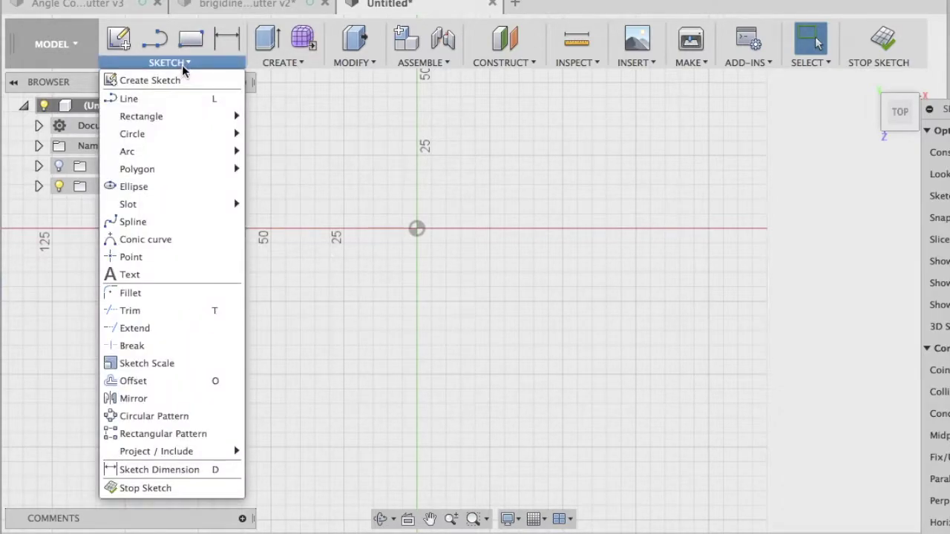
left_click(182, 257)
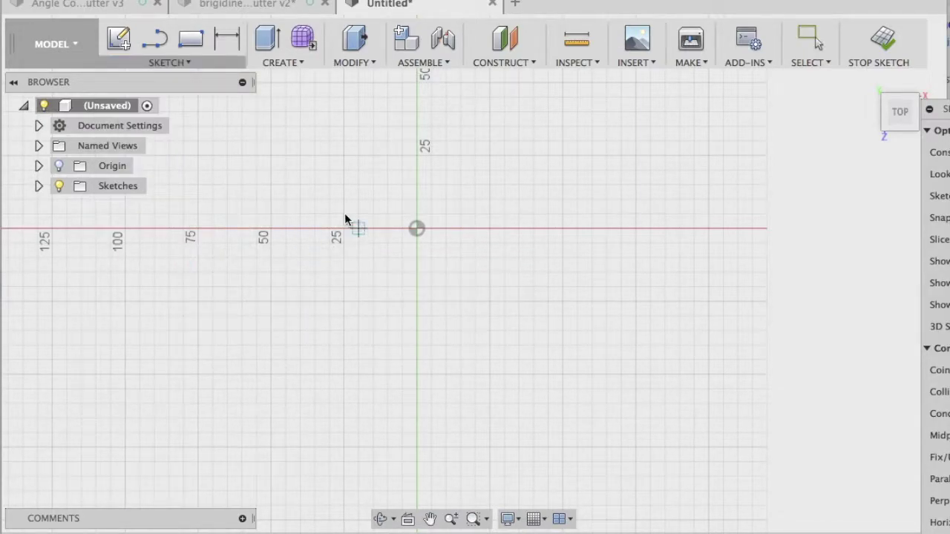
left_click(358, 185)
left_click(460, 141)
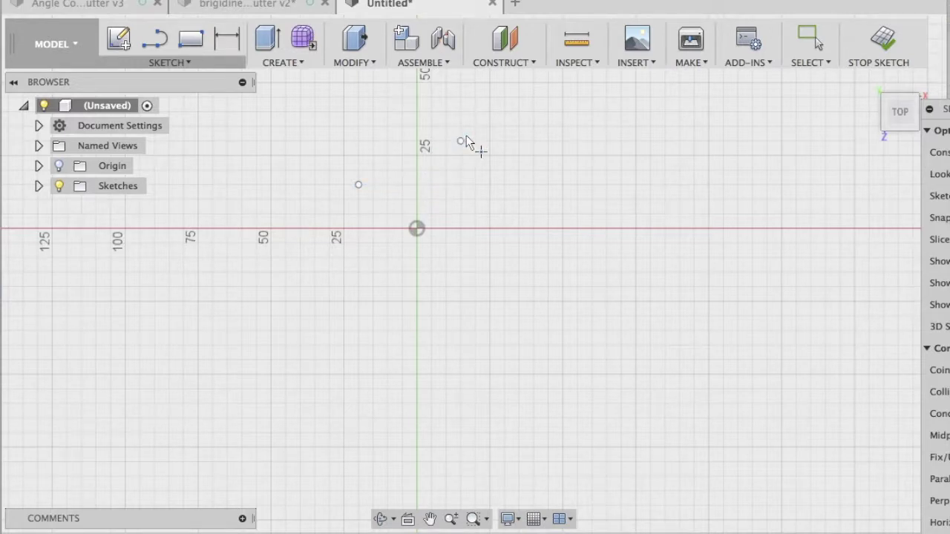
left_click(519, 185)
left_click(475, 345)
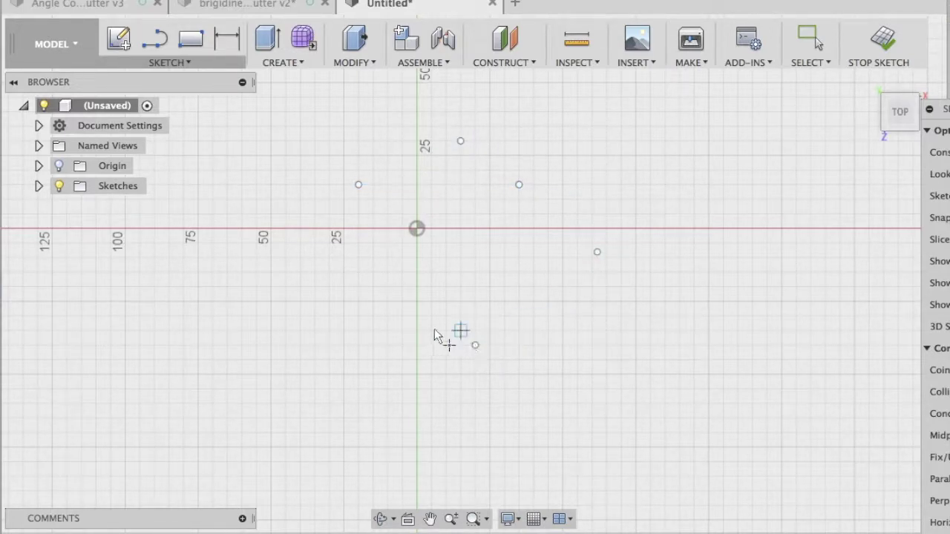
left_click(343, 287)
key("Escape")
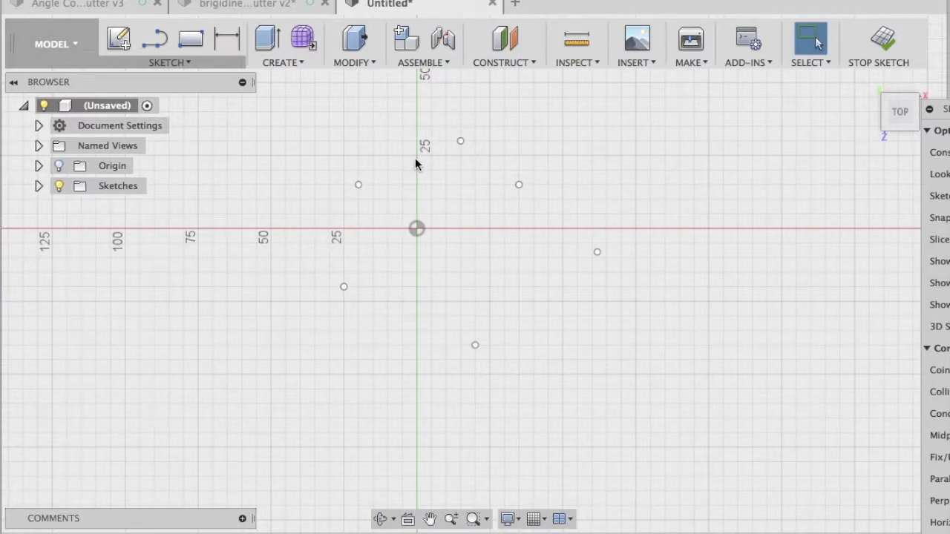
- Connect the six sketch points in order with straight lines to form a closed outline
key("l")
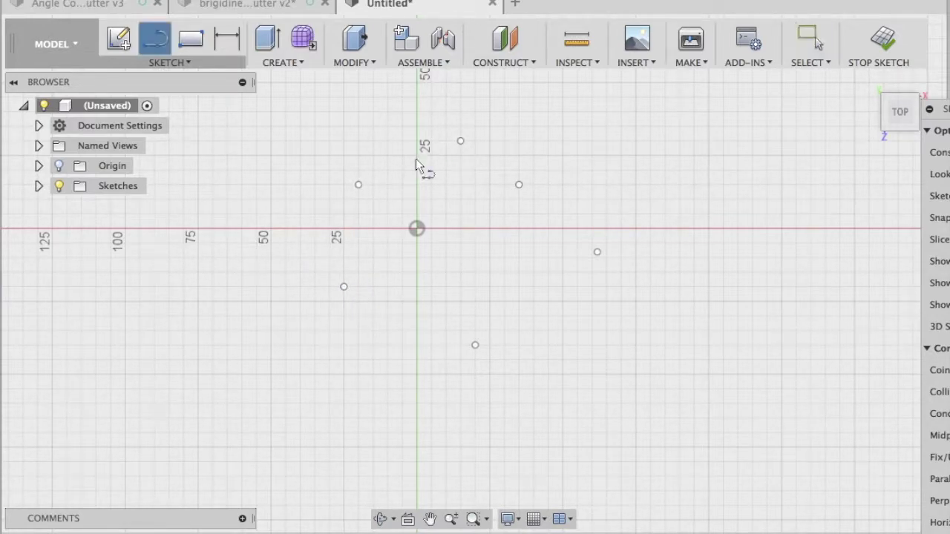
left_click(460, 141)
left_click(519, 184)
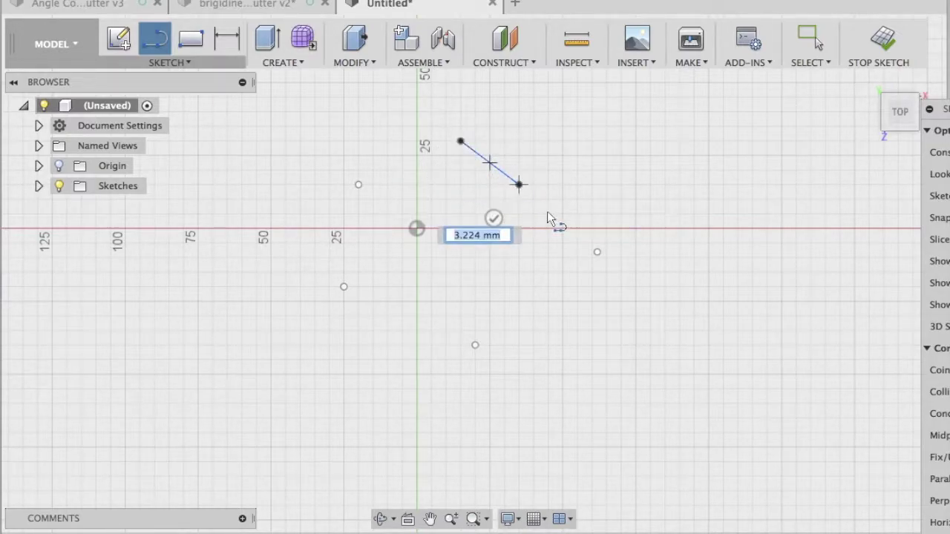
left_click(597, 253)
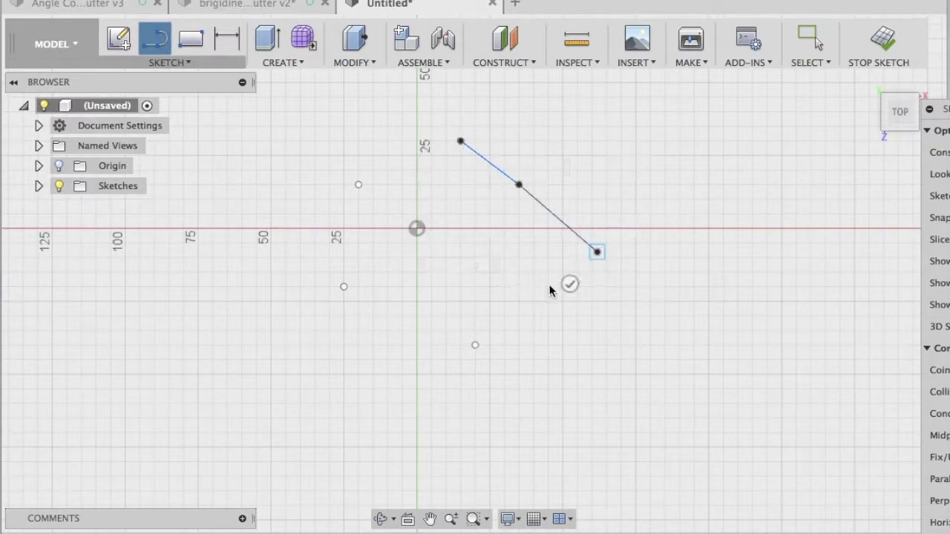
left_click(479, 345)
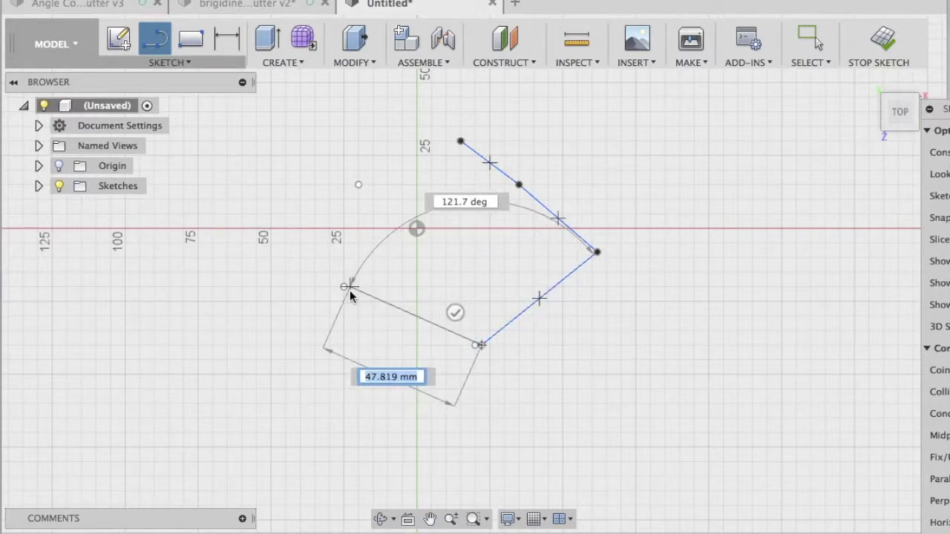
left_click(344, 288)
left_click(358, 186)
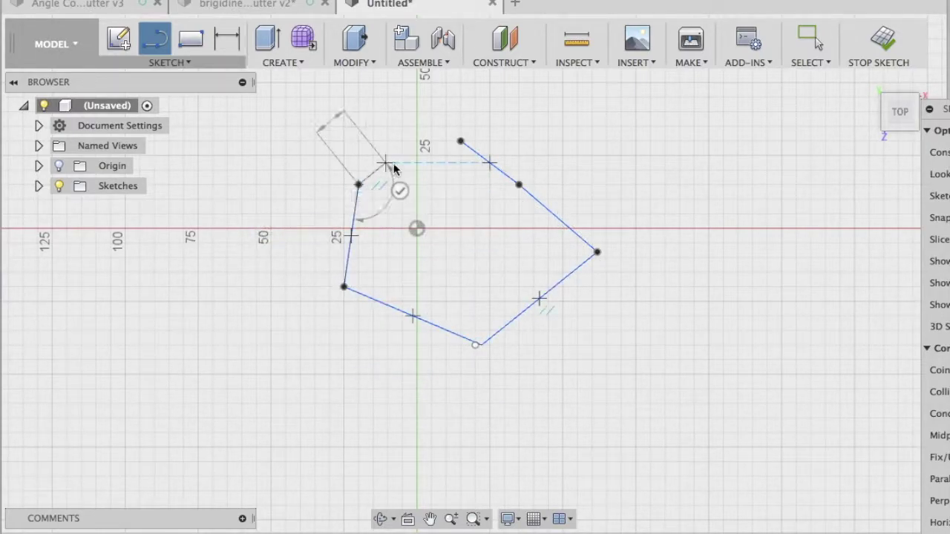
left_click(460, 141)
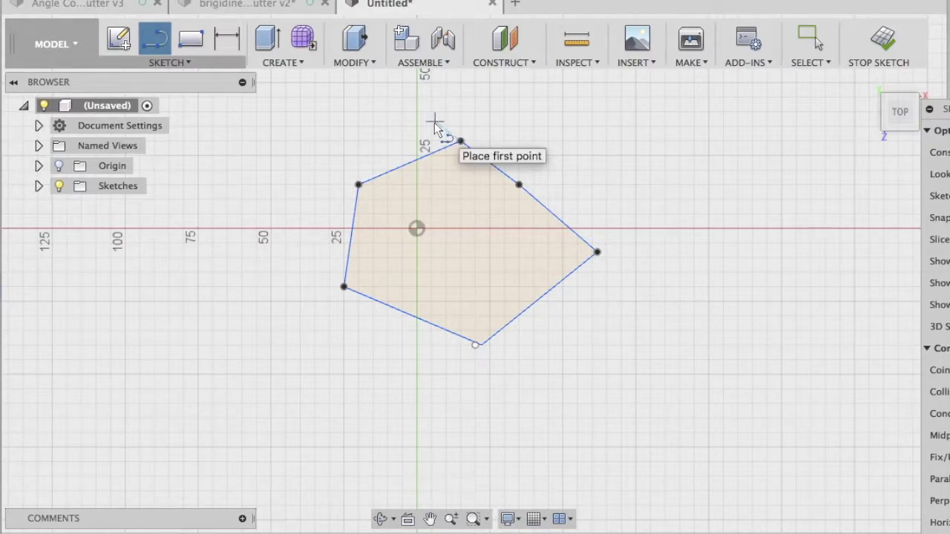
- Undo all the straight line segments, keeping the six sketch points
key("Escape")
key("super+z")
key("super+z")
key("super+z")
key("super+z")
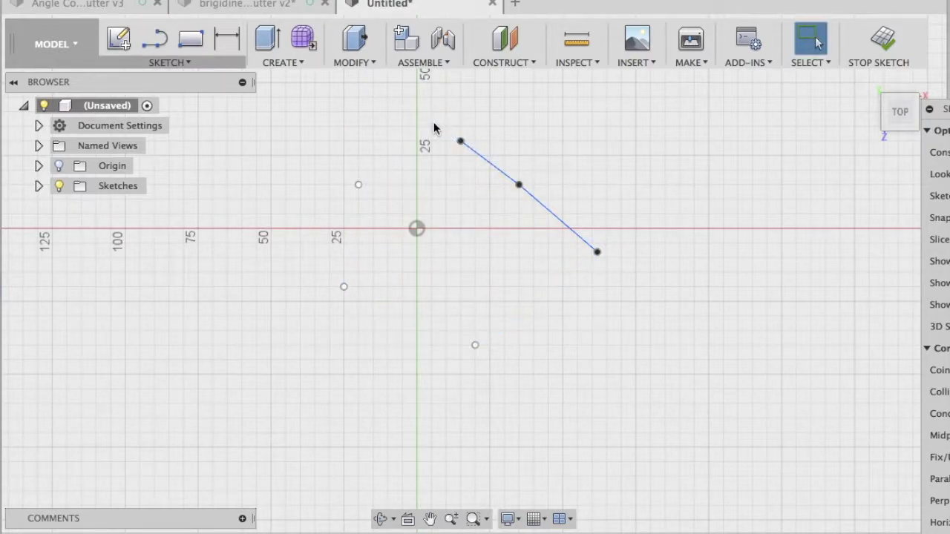
key("super+z")
key("super+z")
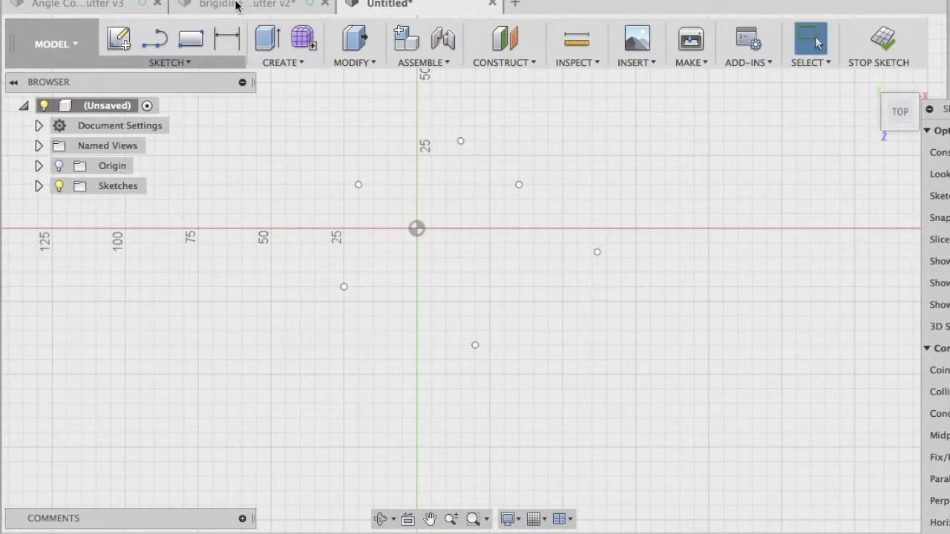
- Compare the straight-edged cross cutter with the curved angel cutter, then return to the untitled sketch
left_click(237, 6)
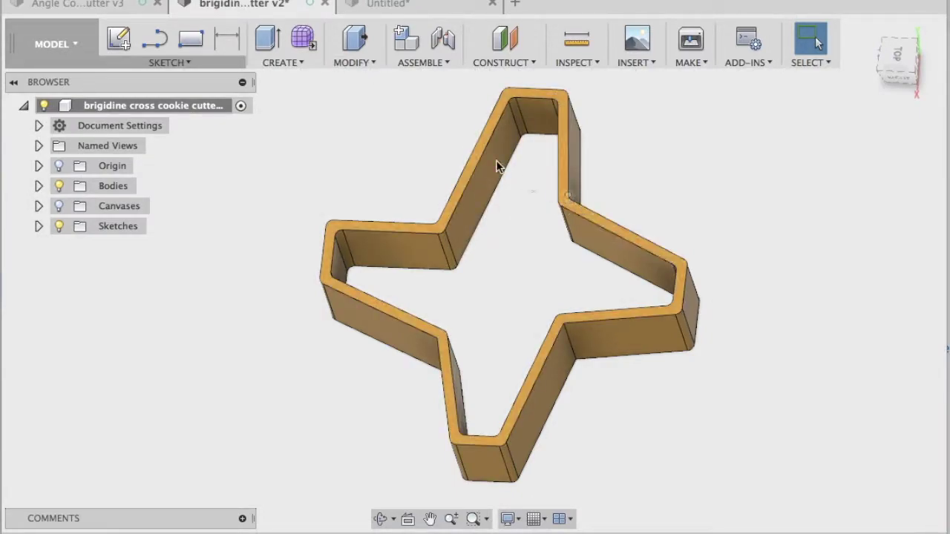
key("q")
left_click(397, 6)
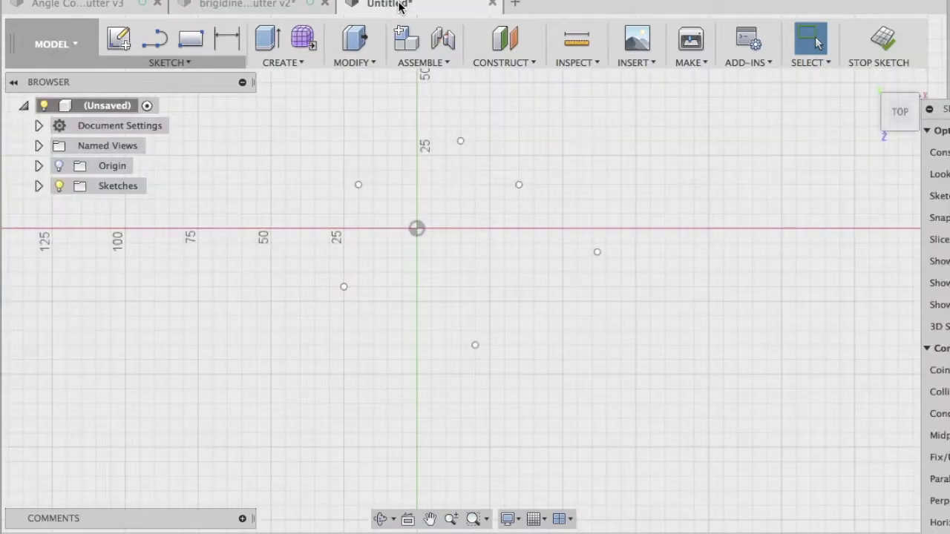
left_click(101, 6)
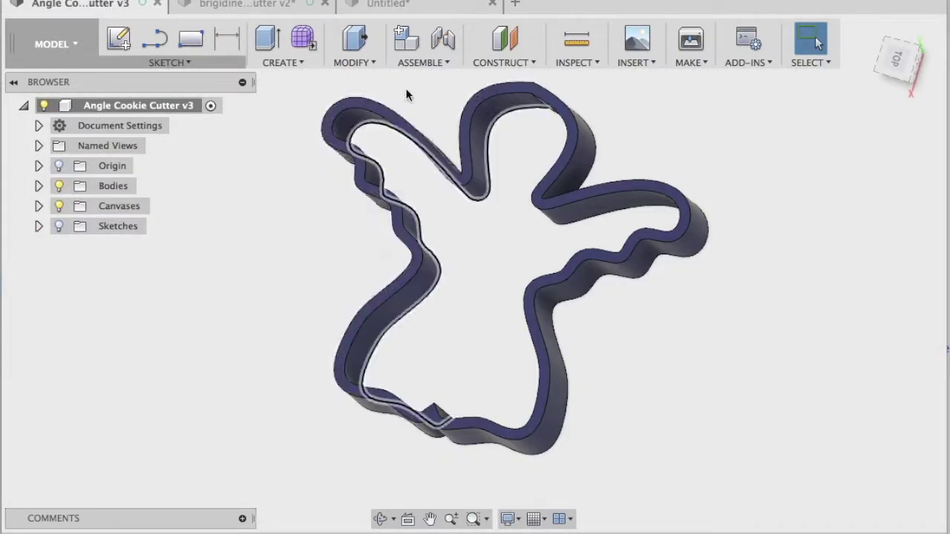
left_click(423, 6)
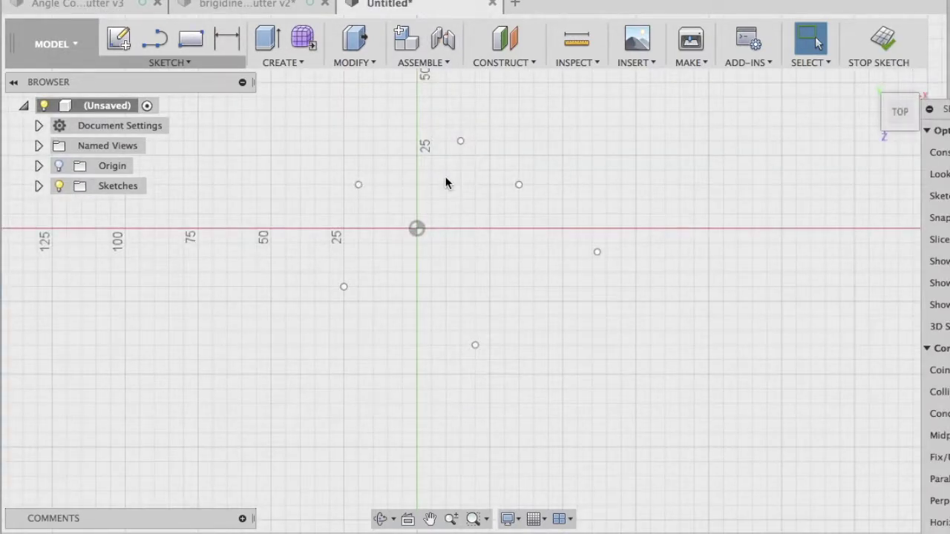
- Draw a closed spline through the six sketch points, starting and ending at the uppermost point
left_click(181, 62)
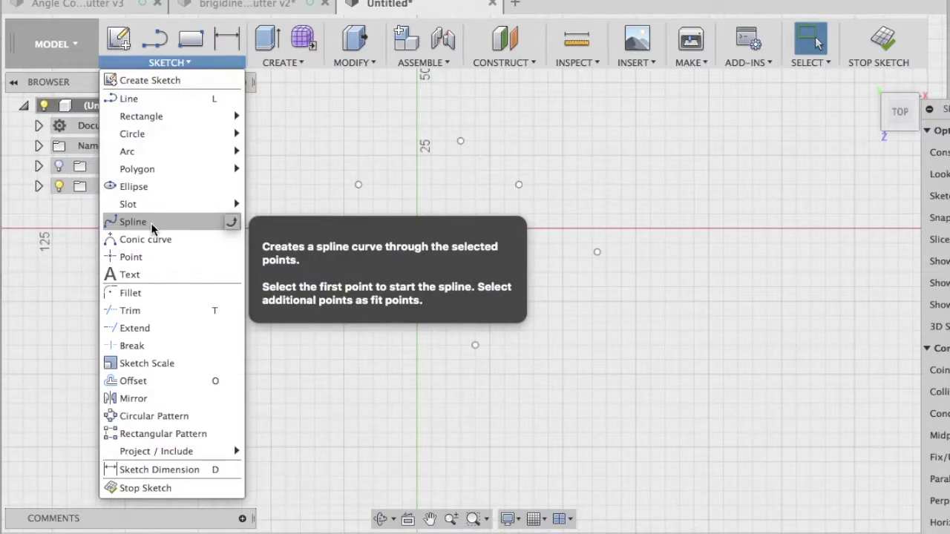
left_click(149, 223)
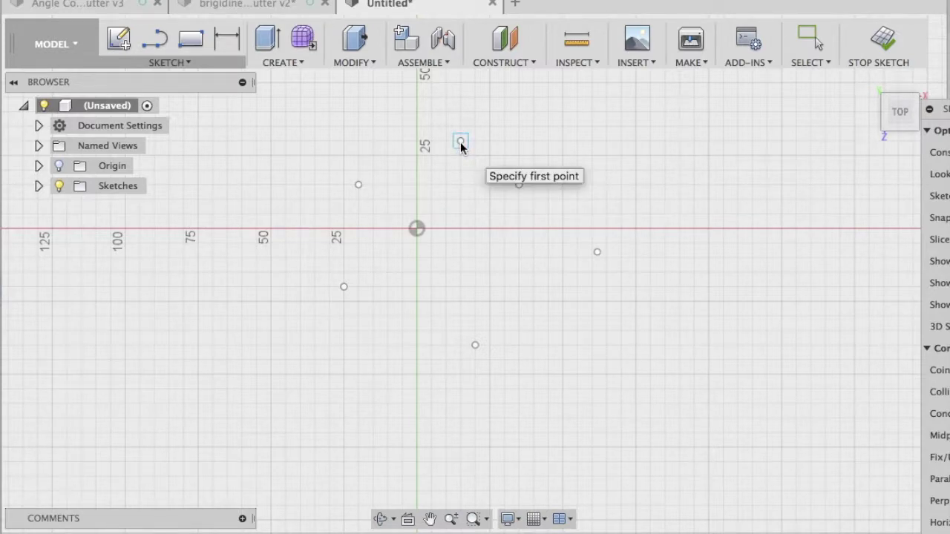
left_click(460, 143)
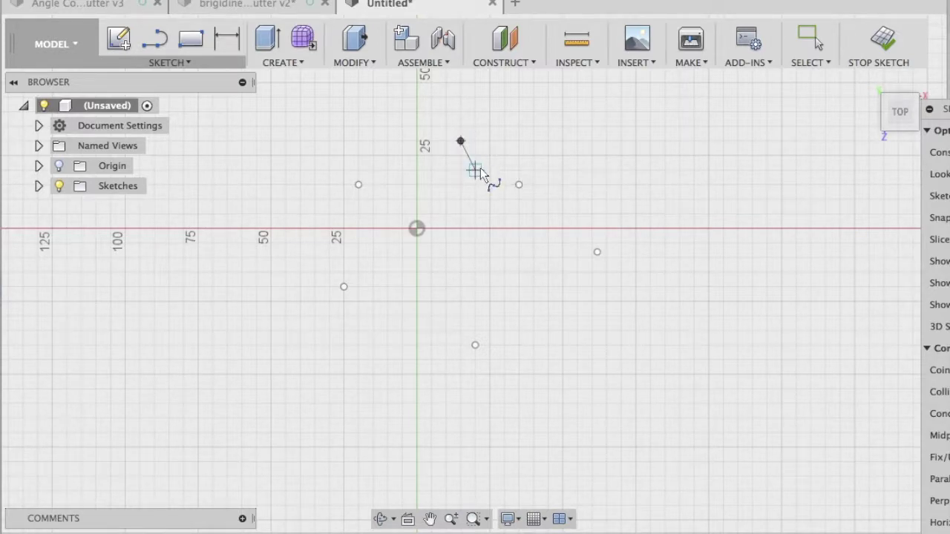
left_click(518, 185)
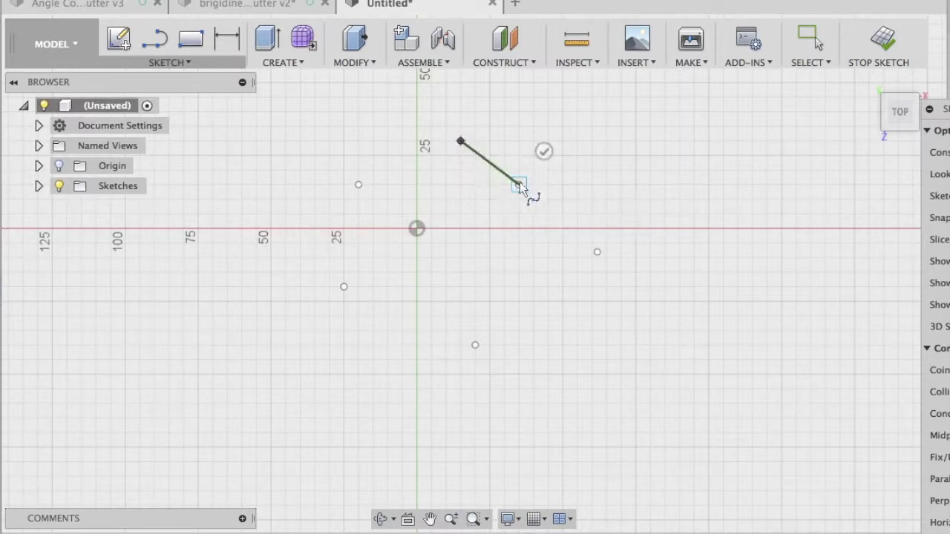
left_click(596, 251)
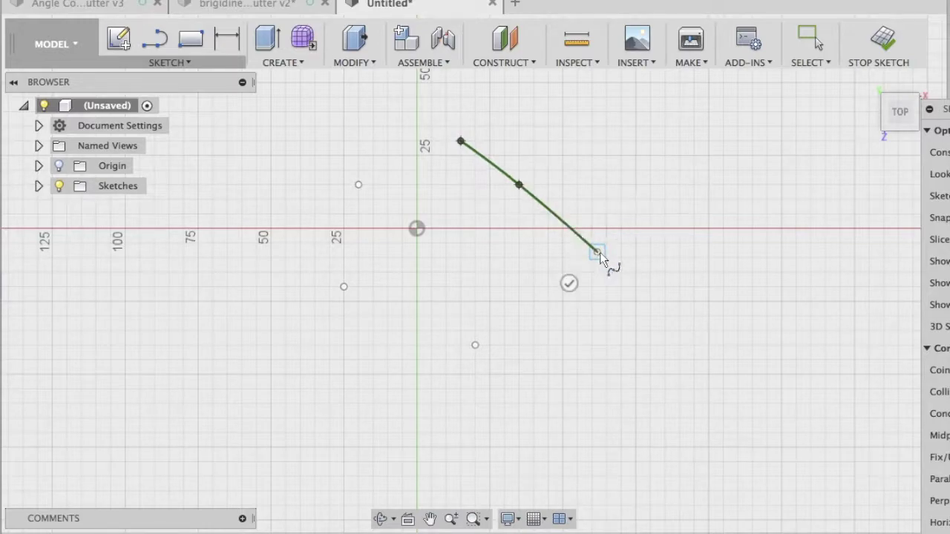
left_click(476, 346)
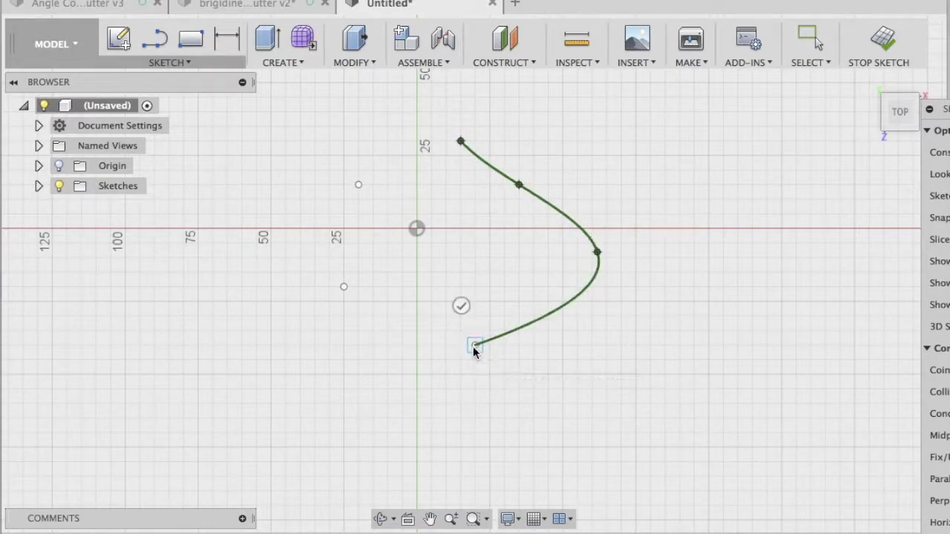
left_click(343, 287)
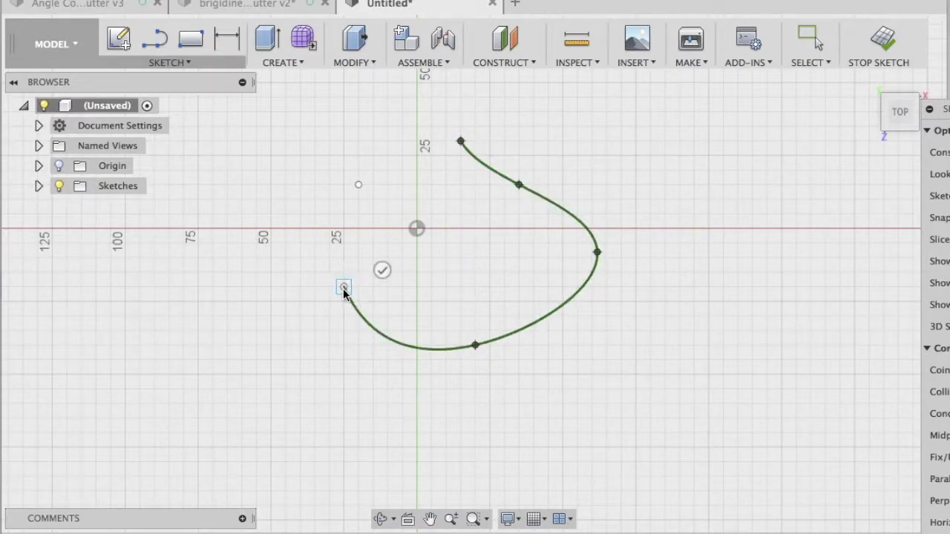
left_click(358, 185)
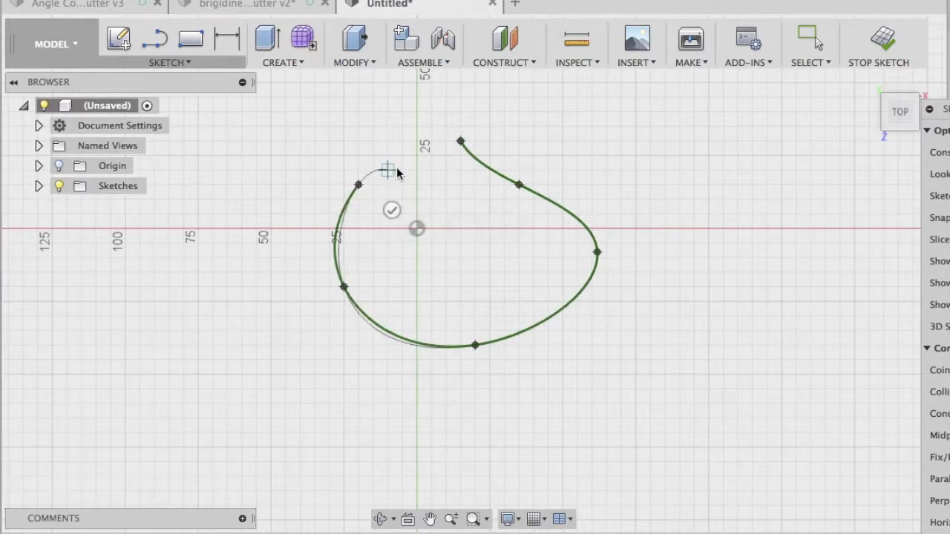
left_click(460, 141)
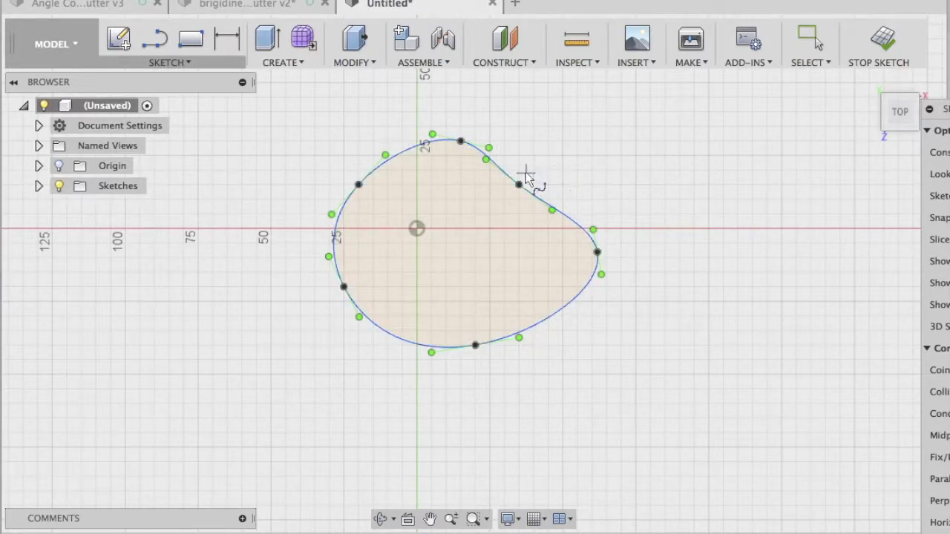
key("Escape")
- Reshape the spline by moving its upper-right fit point to X 50, Z -30 mm and its rightmost one to X 45, Z 10 mm
left_click_drag(518, 184, 562, 141)
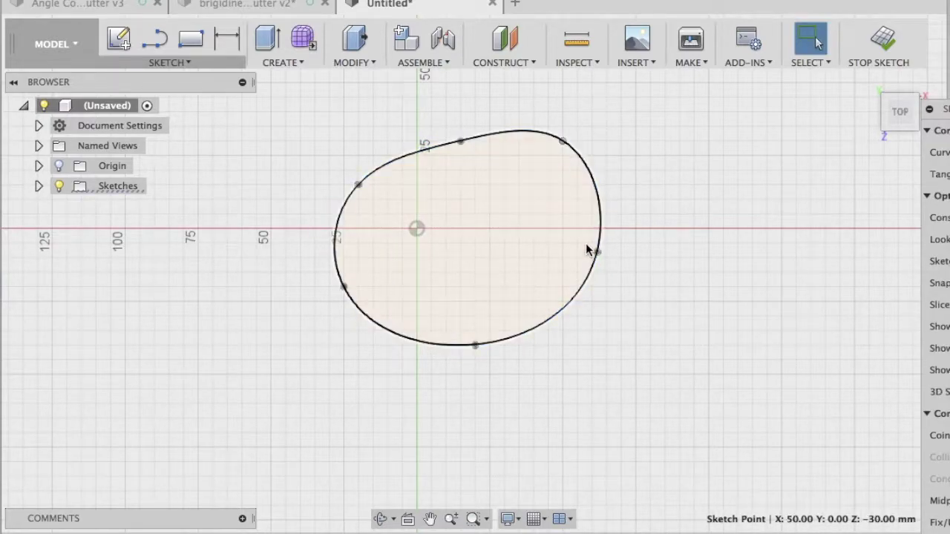
left_click_drag(598, 253, 547, 257)
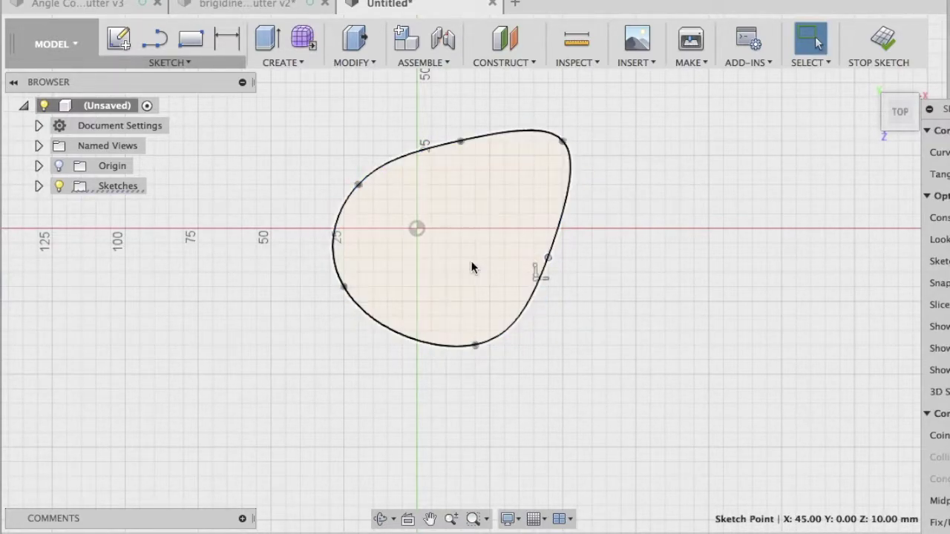
key("d")
left_click(417, 229)
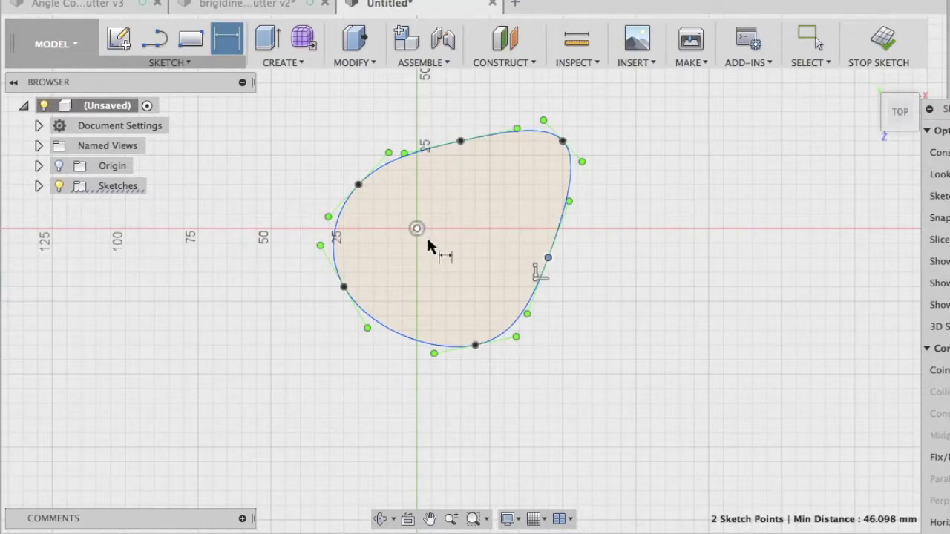
left_click(474, 345)
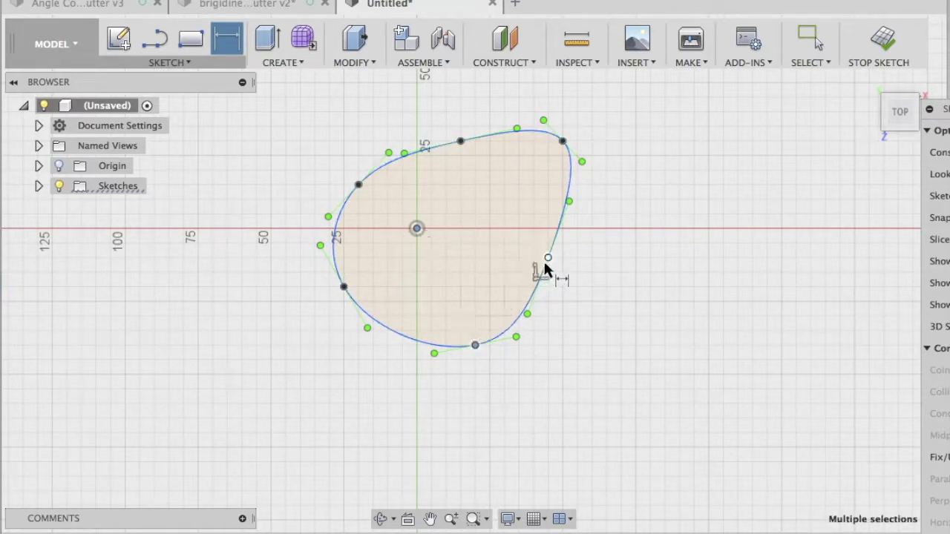
key("Escape")
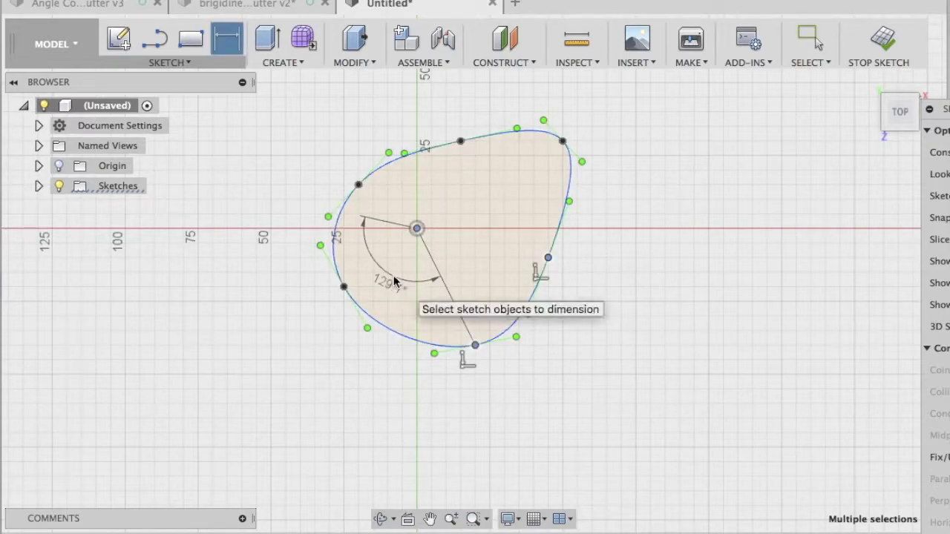
key("Escape")
- Dimension the vertical distance between the origin and the spline's lower-left fit point at 20 mm
key("d")
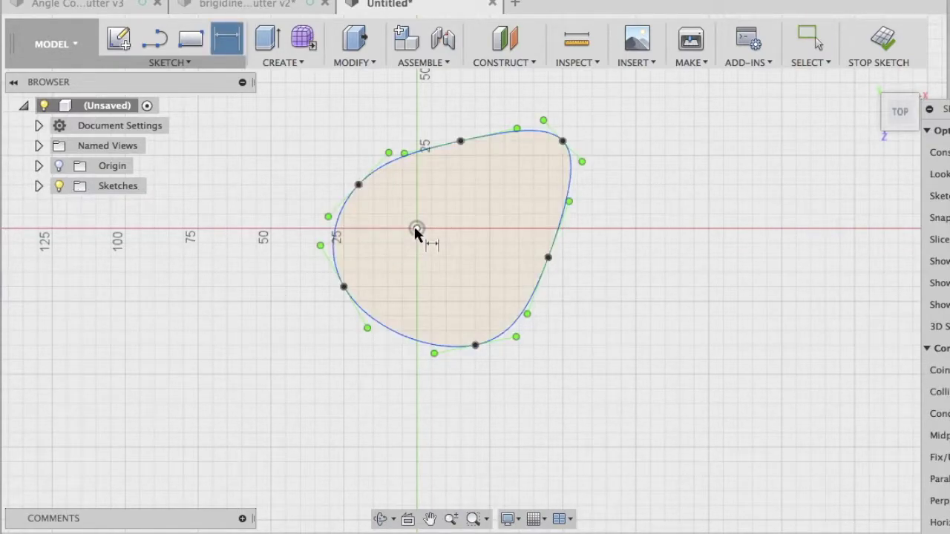
left_click(345, 288)
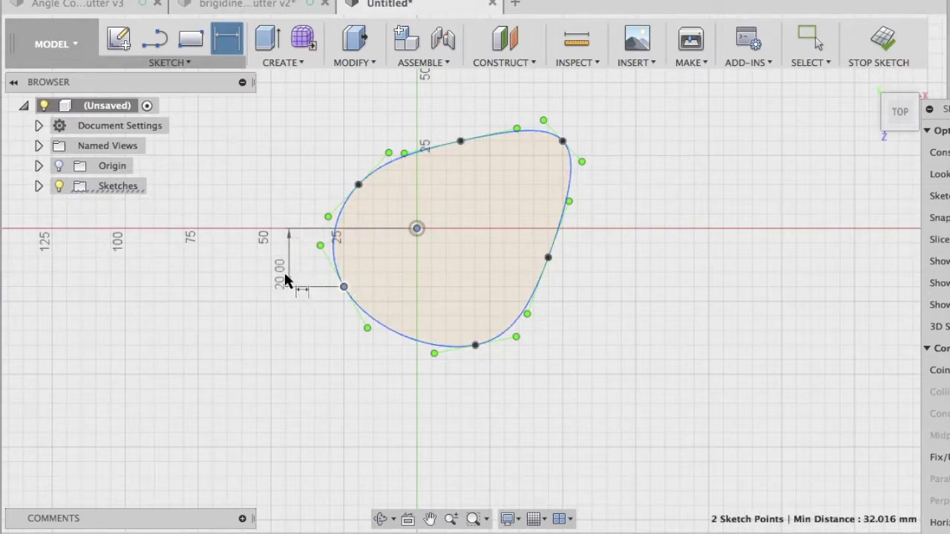
left_click(291, 276)
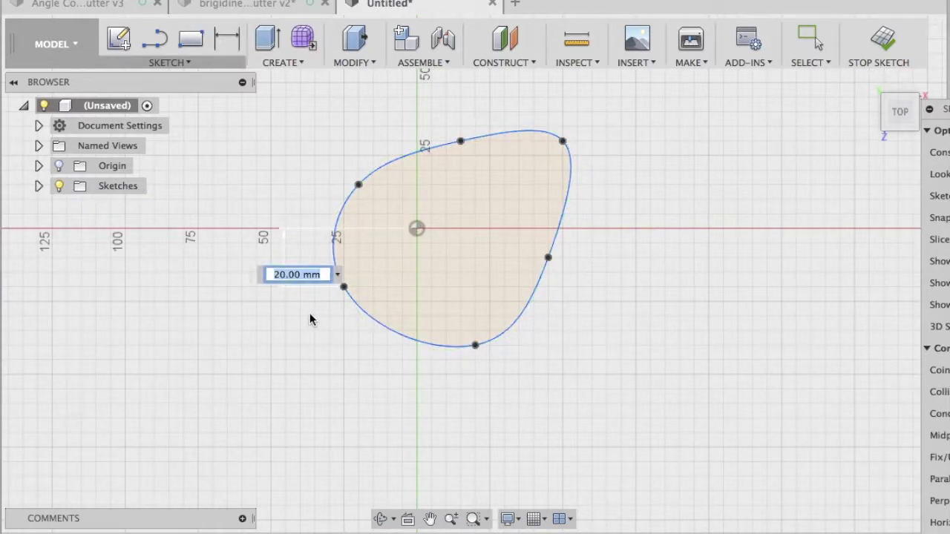
key("Return")
key("Escape")
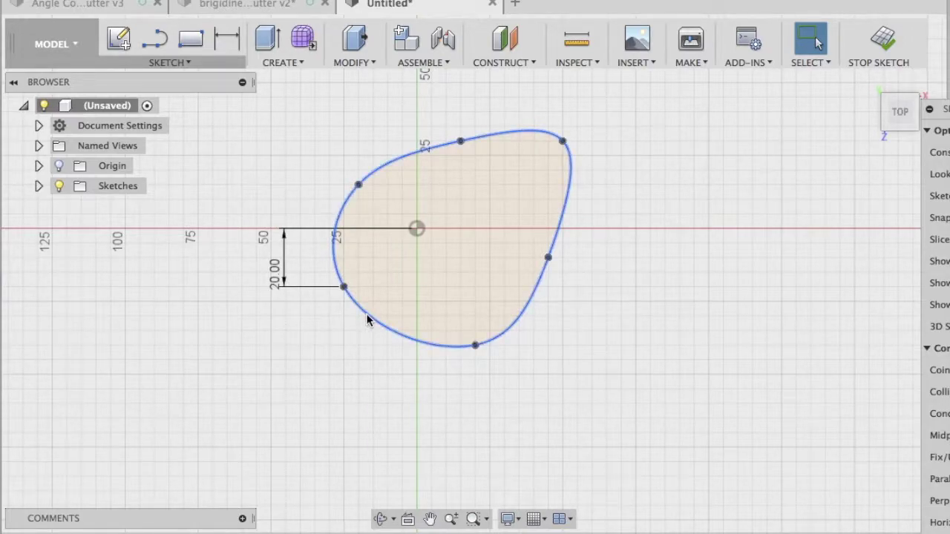
- Adjust the curve at the lower-left fit point by moving its lower tangent handle to X -15, Z 35 mm
left_click(363, 327)
left_click(367, 332)
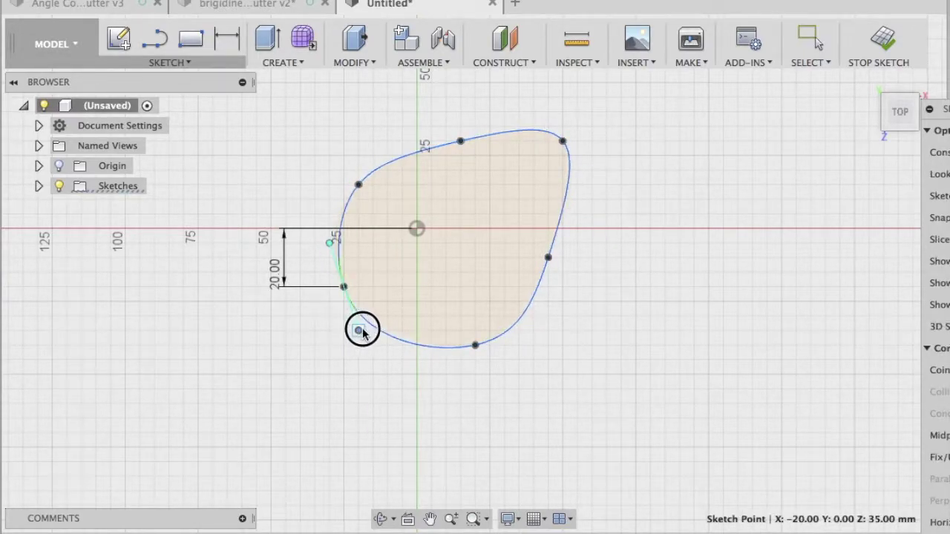
left_click_drag(365, 332, 373, 330)
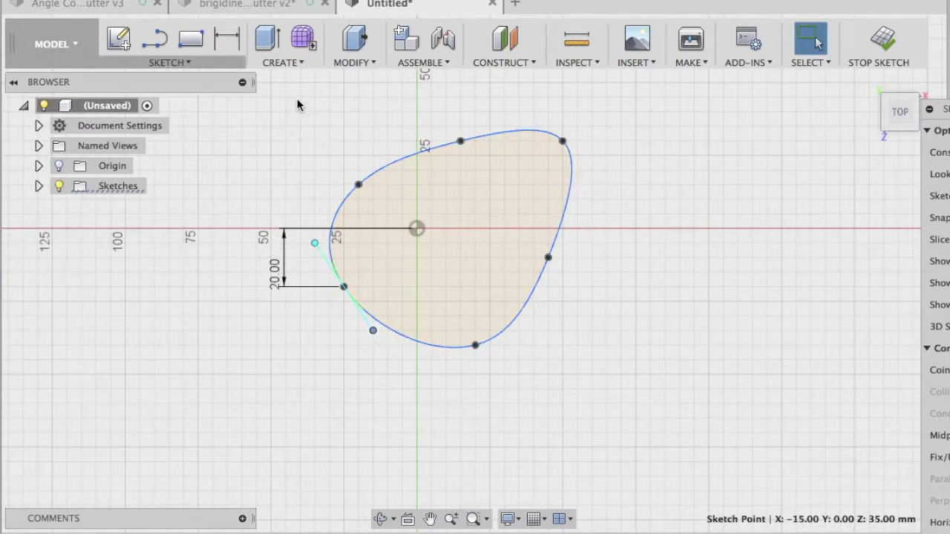
- Create a new empty design, view the finished cross cutter for reference, and return to the new design
left_click(515, 4)
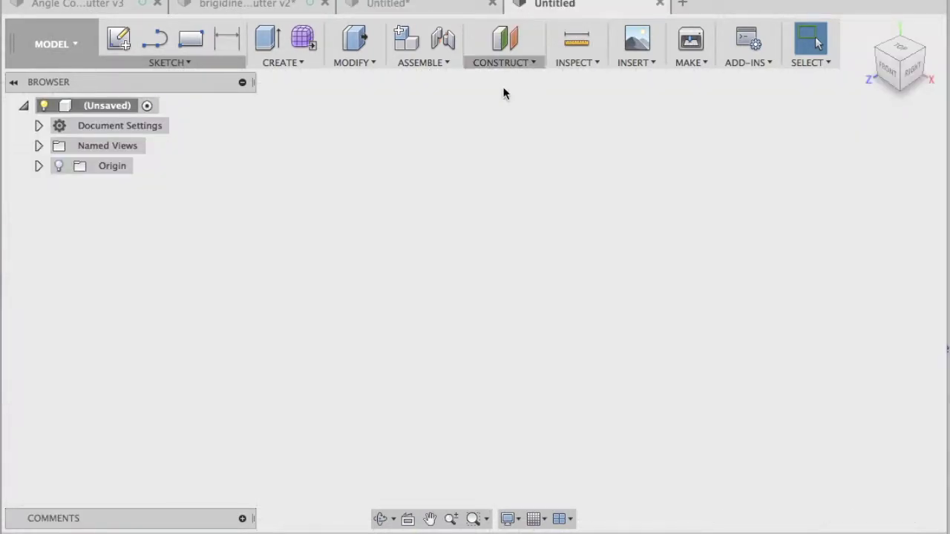
left_click(241, 6)
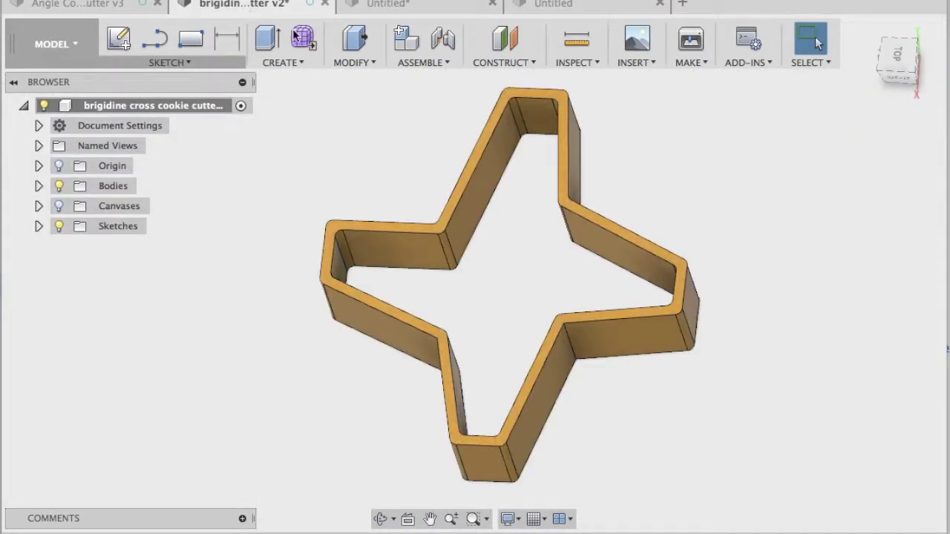
left_click(561, 6)
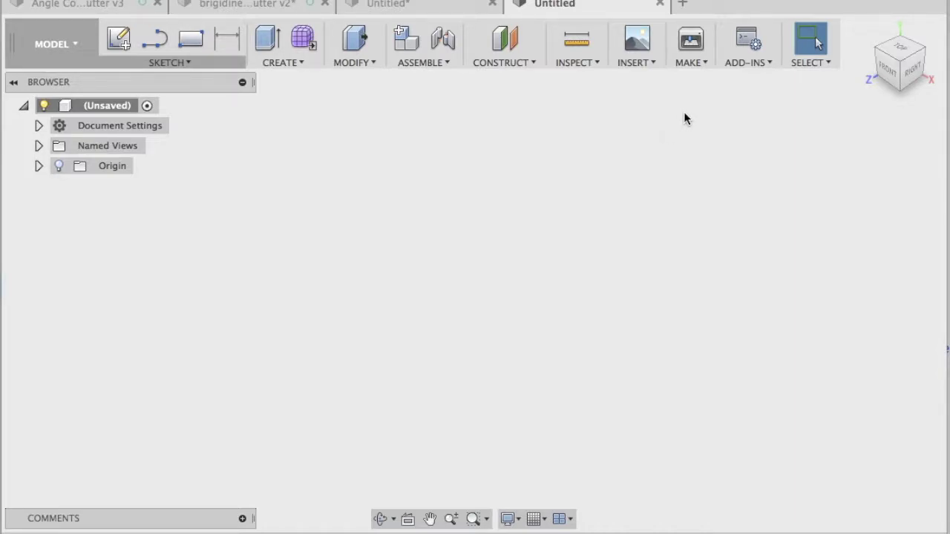
- Attach brigidine cross.jpg from Downloads as a canvas on the XZ plane, keeping the default opacity of 50 and scale of 1.00
left_click(695, 65)
mouse_move(642, 67)
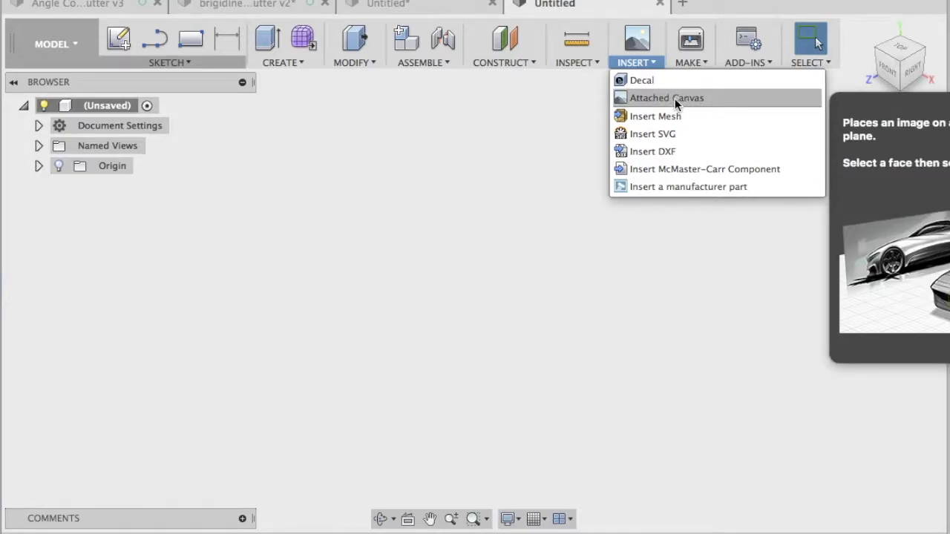
left_click(717, 98)
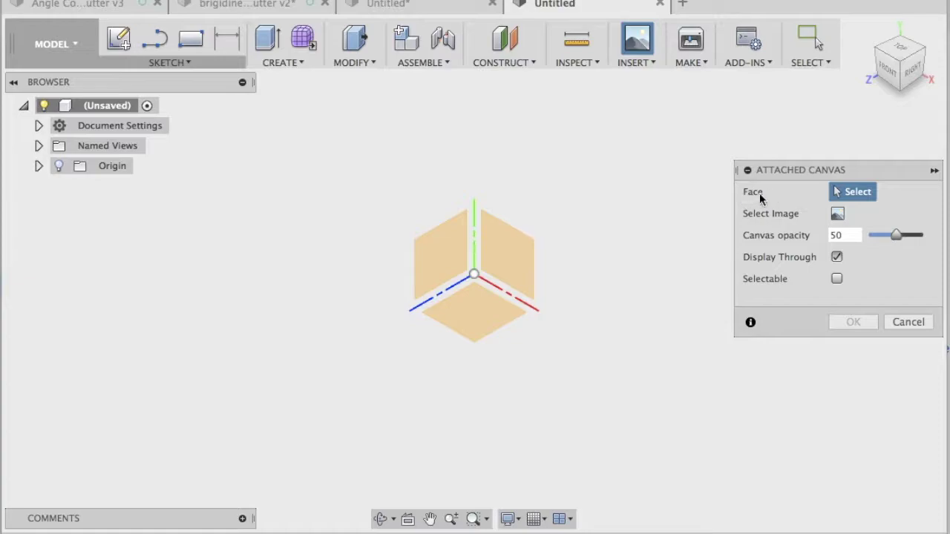
left_click(474, 306)
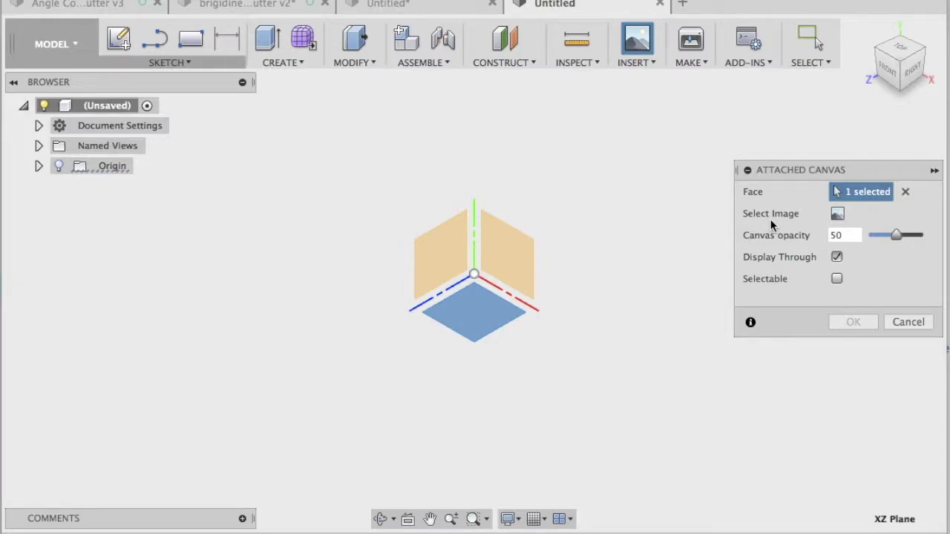
left_click(836, 215)
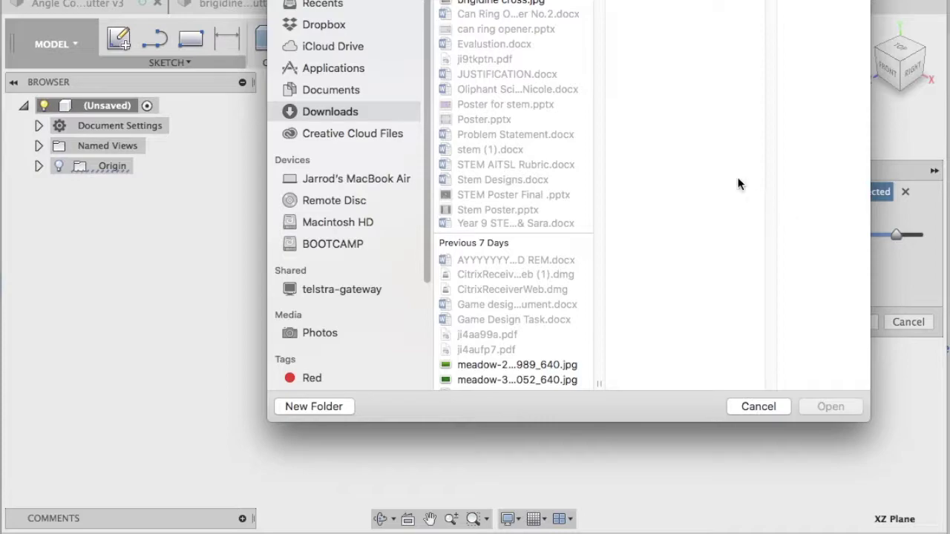
left_click(486, 3)
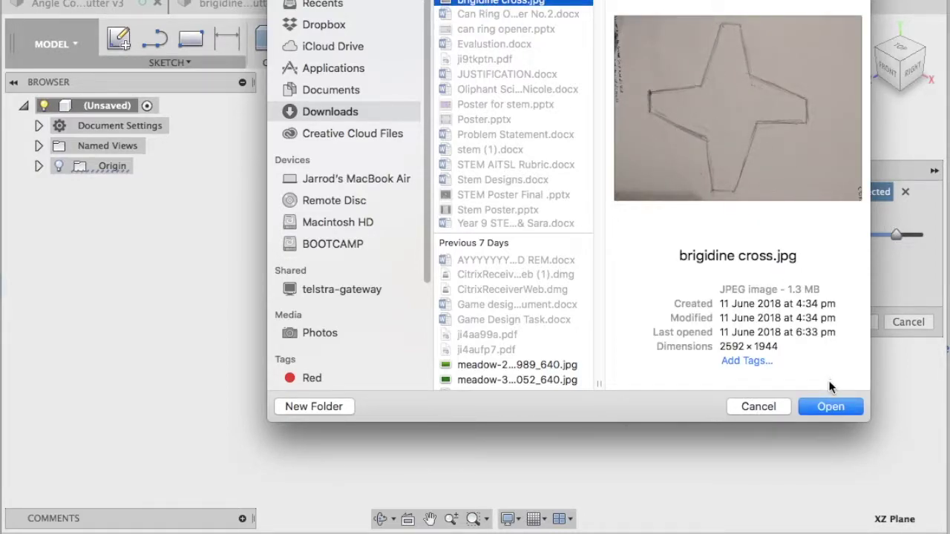
left_click(826, 406)
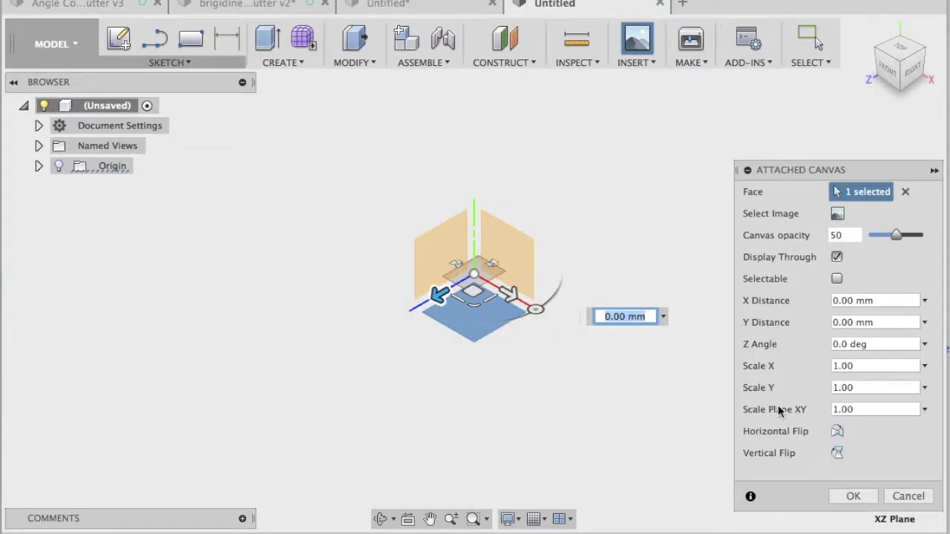
left_click(853, 496)
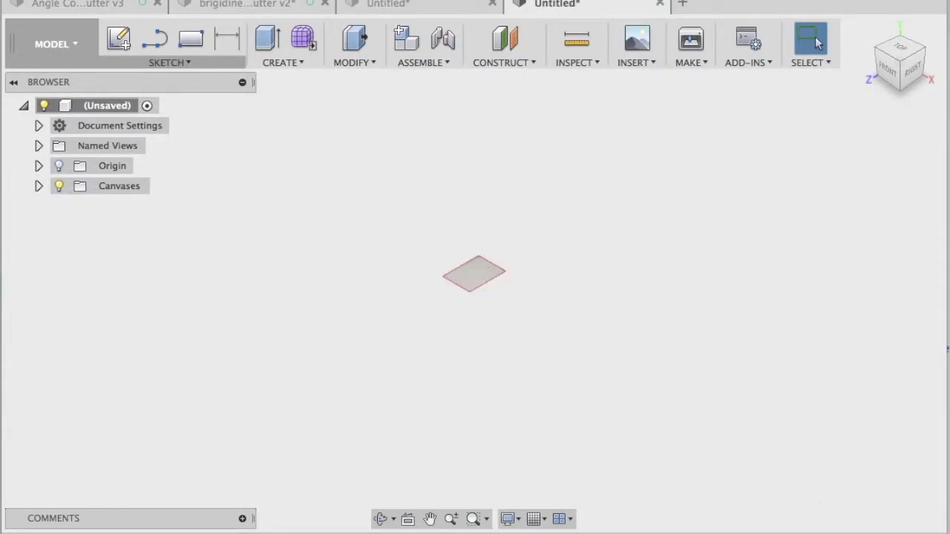
- Inspect the brigidine cross canvas from the top view, hiding it briefly and showing it again
left_click(899, 52)
scroll(463, 255, "up", 10)
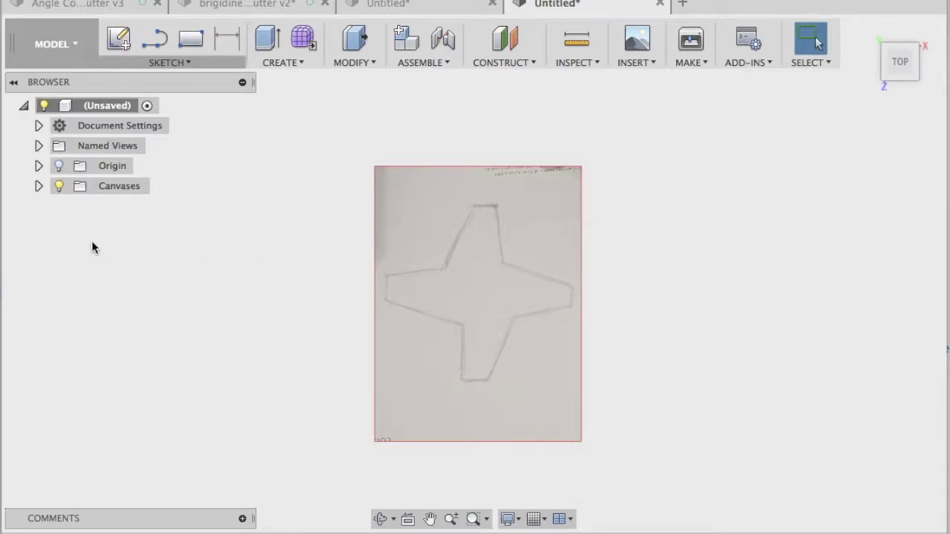
left_click(39, 186)
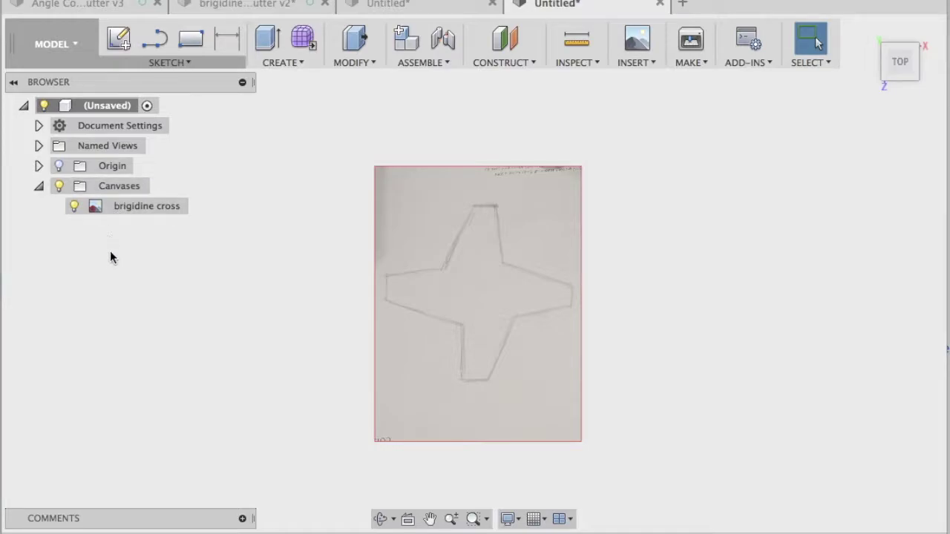
left_click(74, 207)
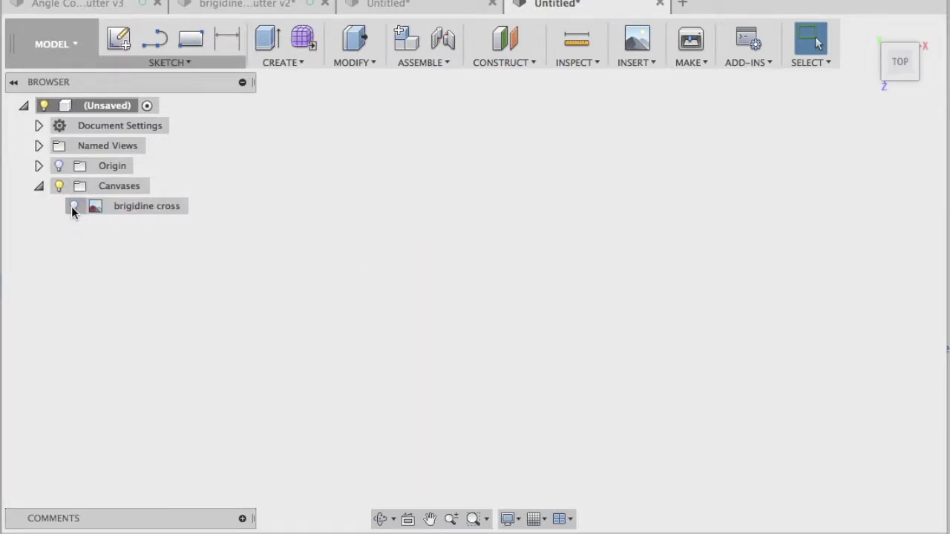
left_click(74, 207)
- Calibrate the brigidine cross canvas by setting the distance between the drawn cross's top and bottom edges to 100 mm
right_click(127, 212)
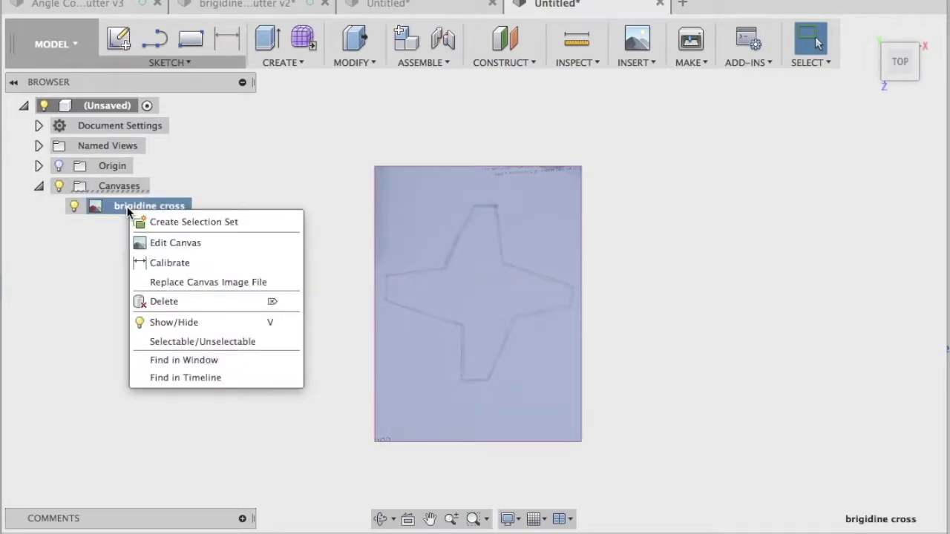
left_click(213, 265)
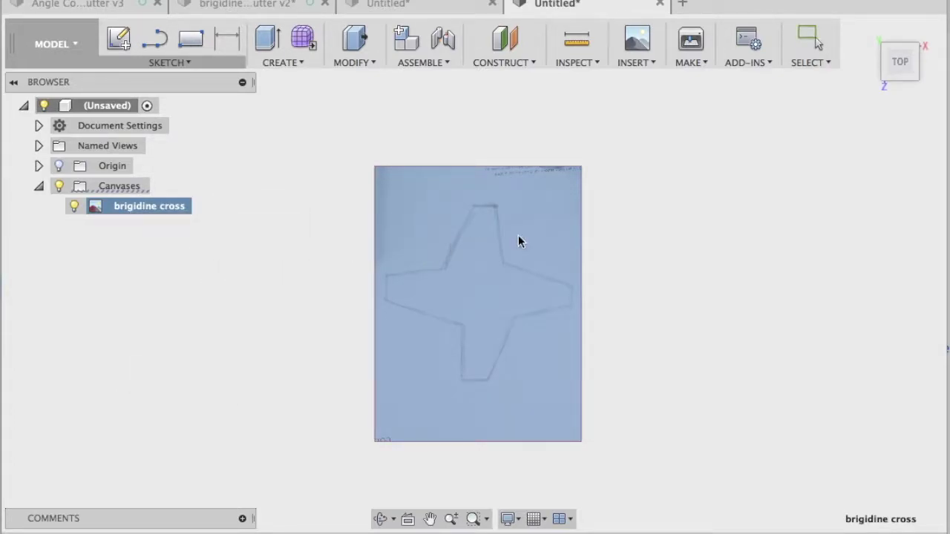
scroll(499, 234, "up", 2)
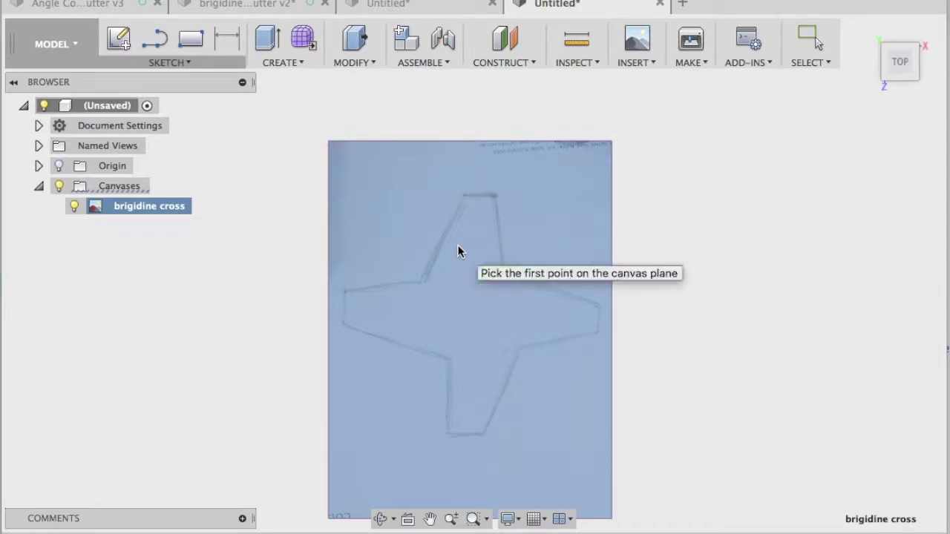
left_click(468, 196)
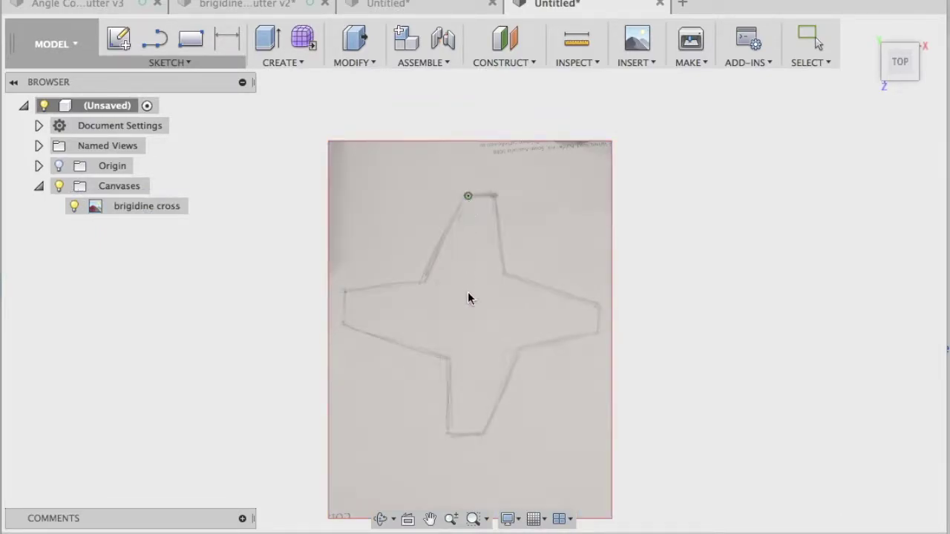
left_click(462, 434)
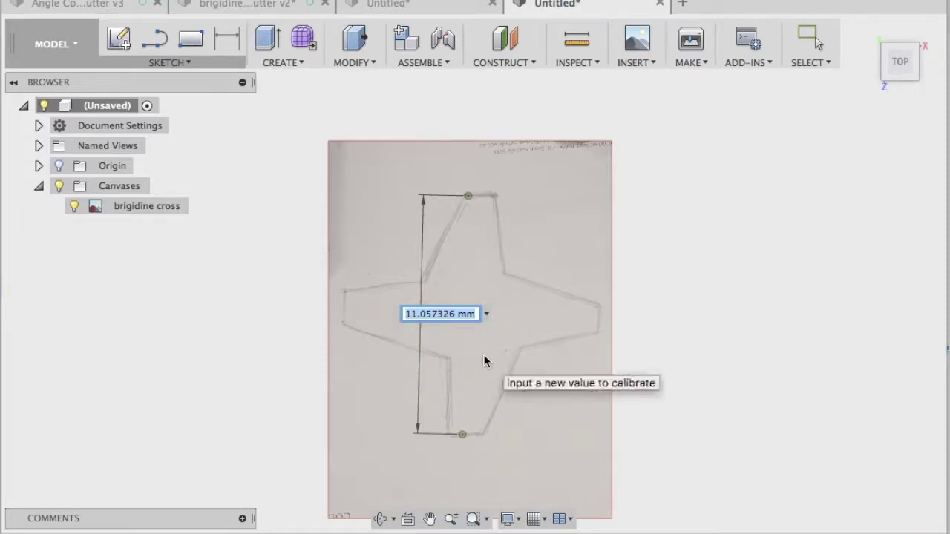
type("100")
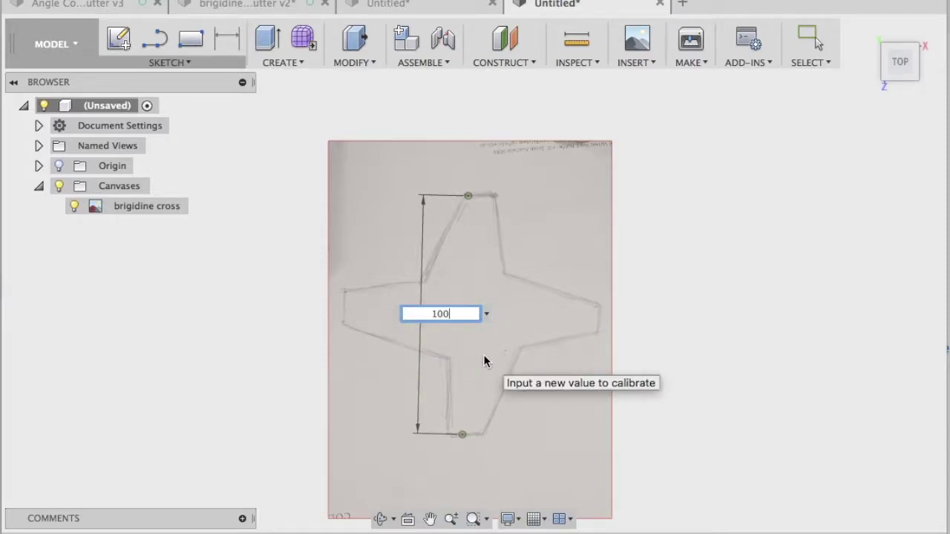
key("Return")
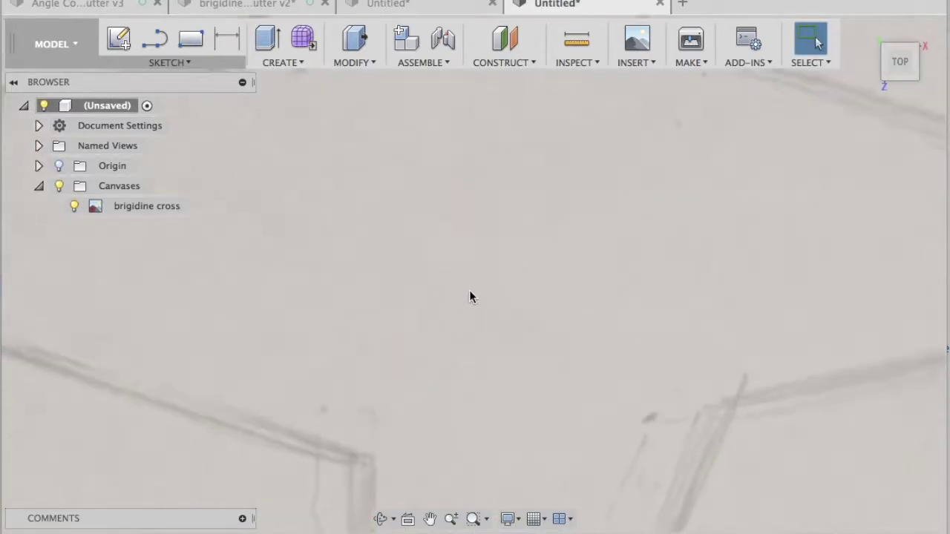
scroll(469, 291, "down", 10)
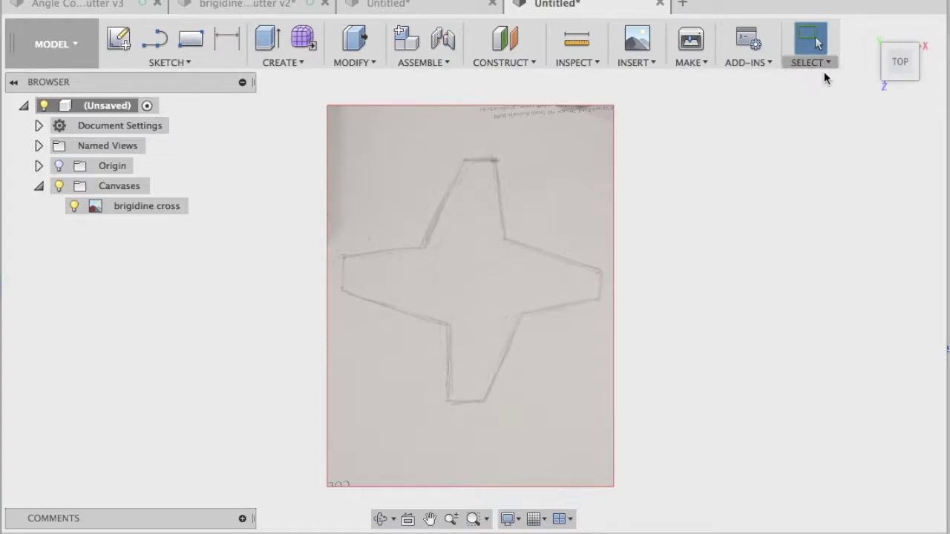
- Create a new sketch on the XZ plane, the same plane as the brigidine cross canvas
left_click_drag(902, 68, 866, 33)
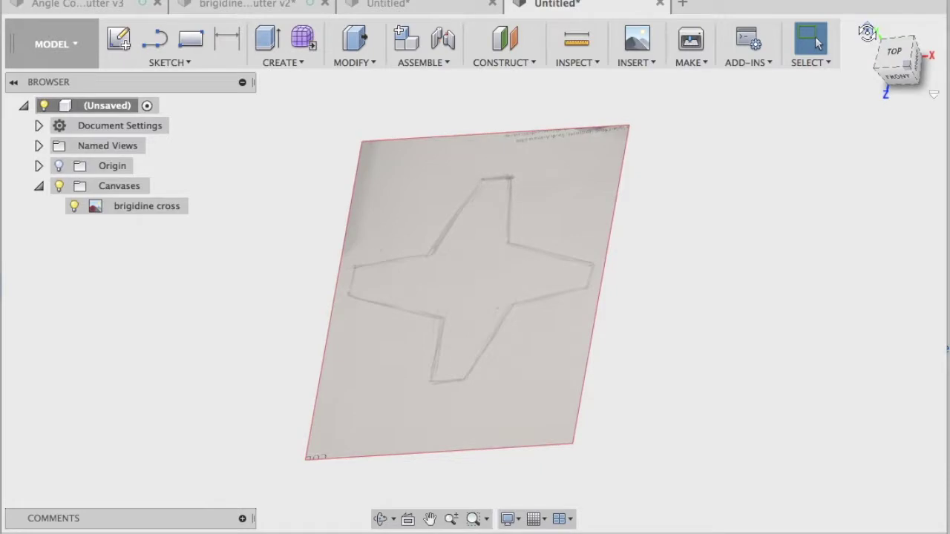
left_click(168, 63)
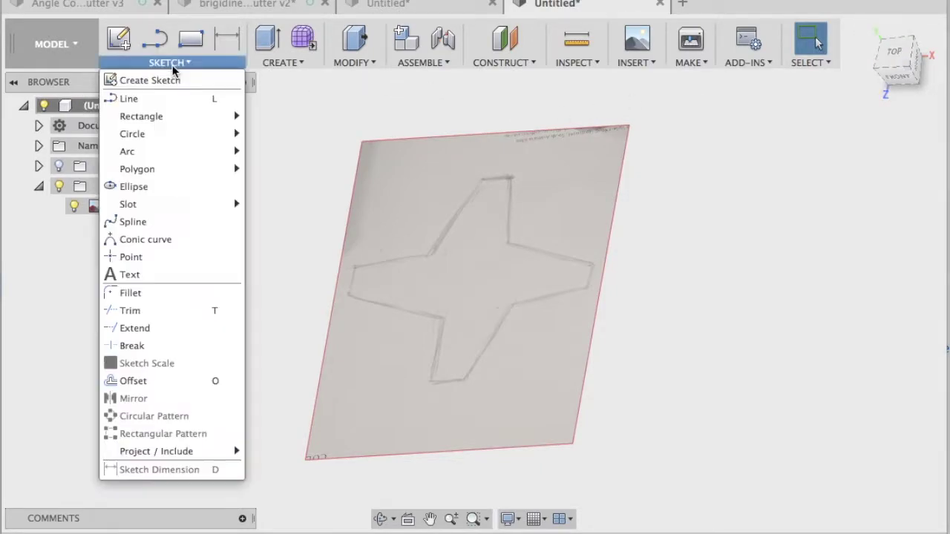
left_click(168, 78)
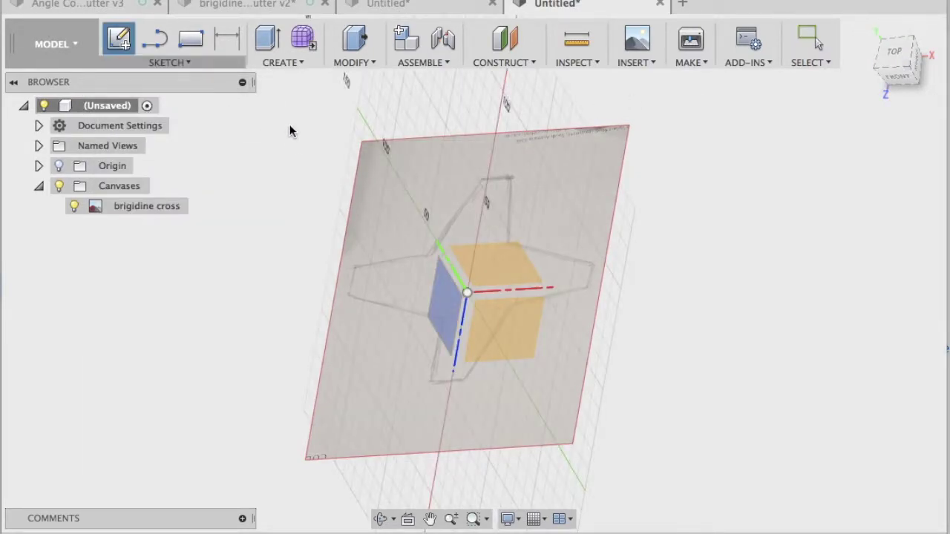
left_click(510, 332)
scroll(500, 340, "up", 3)
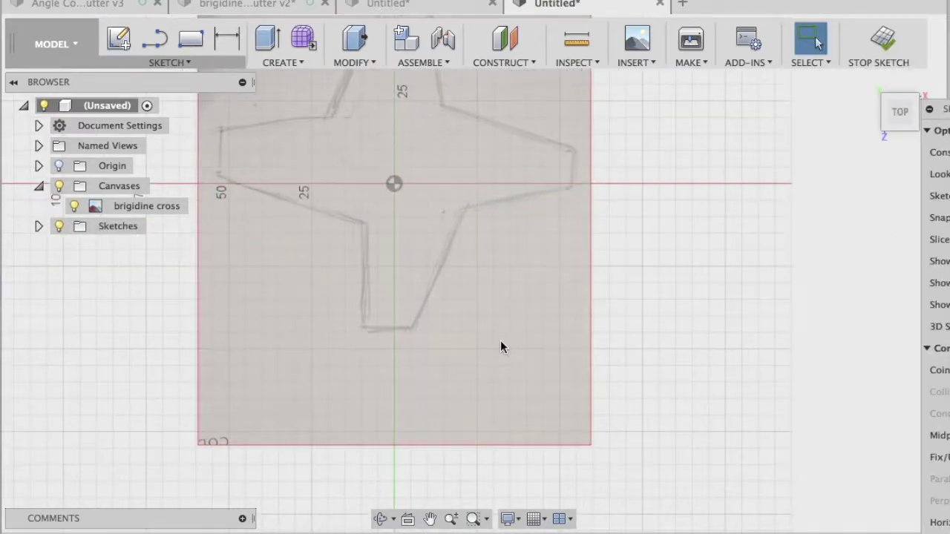
scroll(501, 339, "down", 4)
scroll(454, 193, "up", 2)
scroll(449, 192, "up", 2)
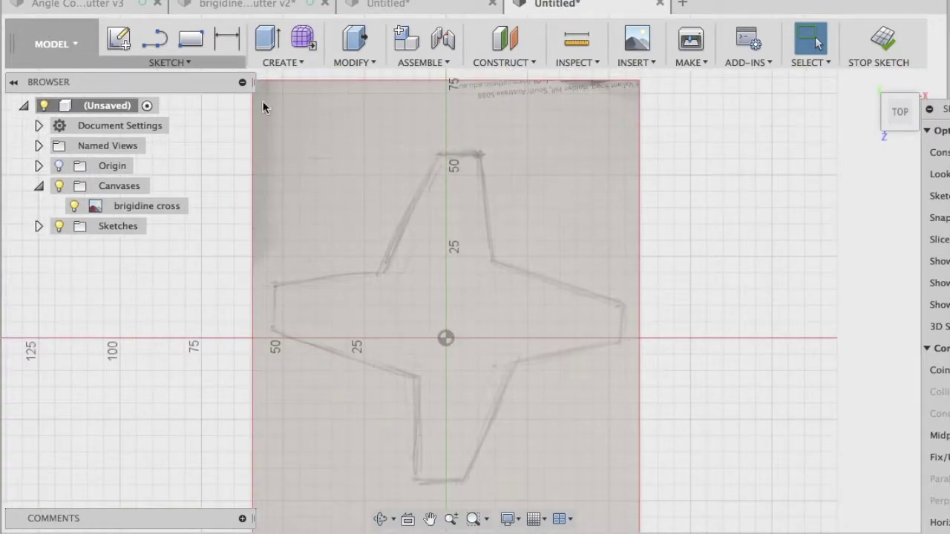
- Place sketch points on all 12 corners of the drawn cross, working clockwise from the top arm's left corner
left_click(174, 65)
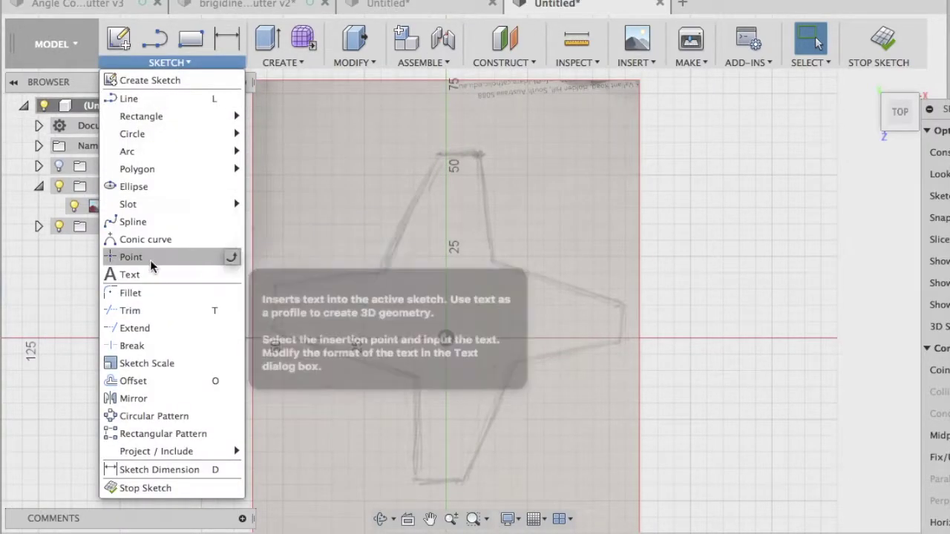
left_click(148, 256)
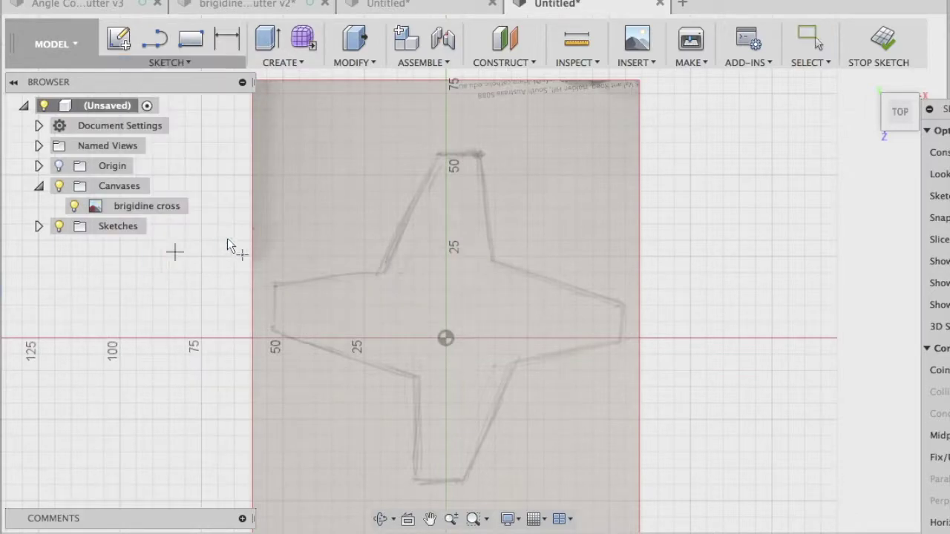
left_click(437, 153)
left_click(477, 153)
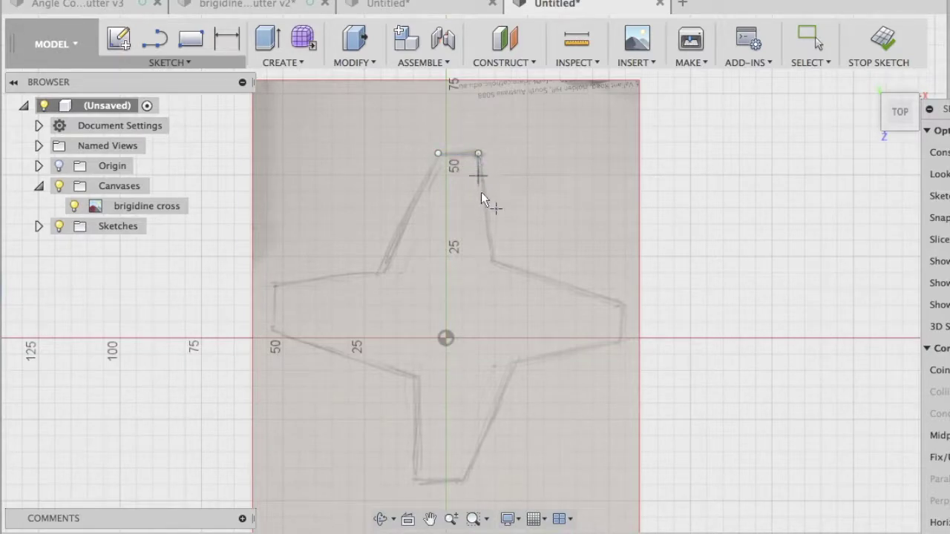
left_click(494, 257)
left_click(625, 305)
left_click(625, 339)
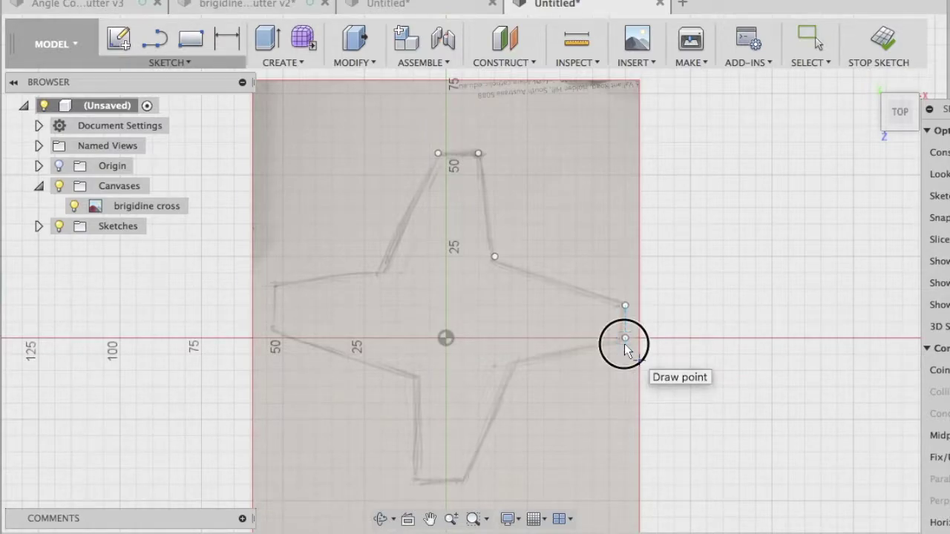
left_click(514, 363)
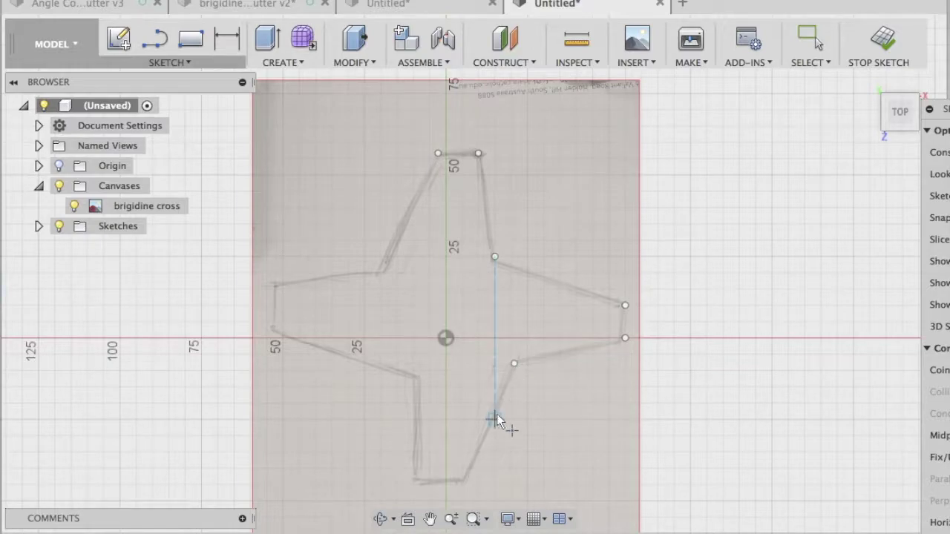
left_click(462, 484)
left_click(413, 484)
left_click(414, 379)
left_click(275, 329)
left_click(275, 286)
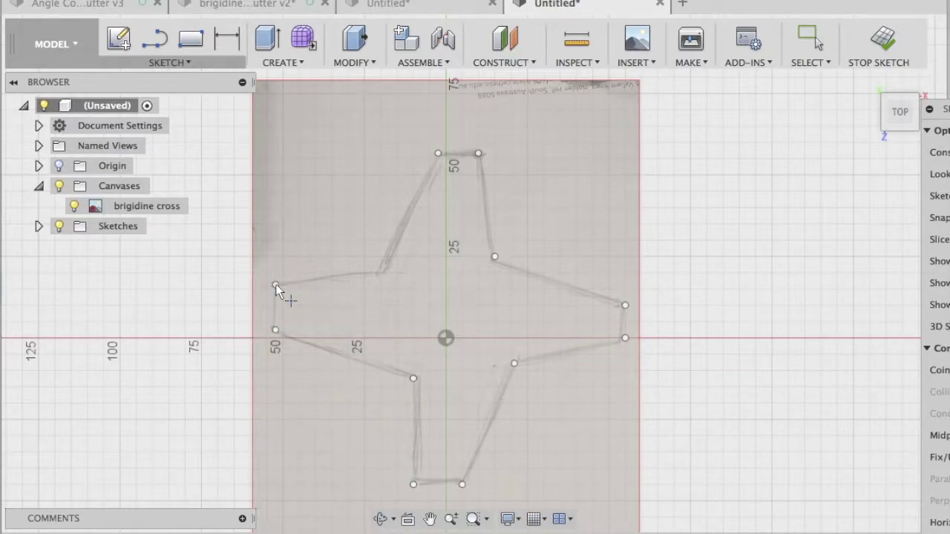
left_click(382, 272)
key("Escape")
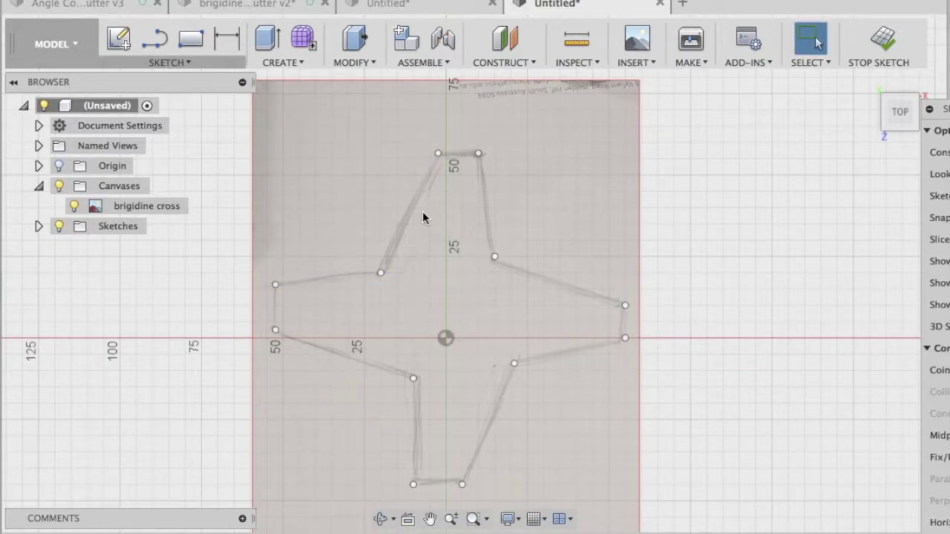
- Connect the 12 corner points clockwise with lines, closing the cross outline at the top arm's left corner
left_click(187, 64)
left_click(171, 96)
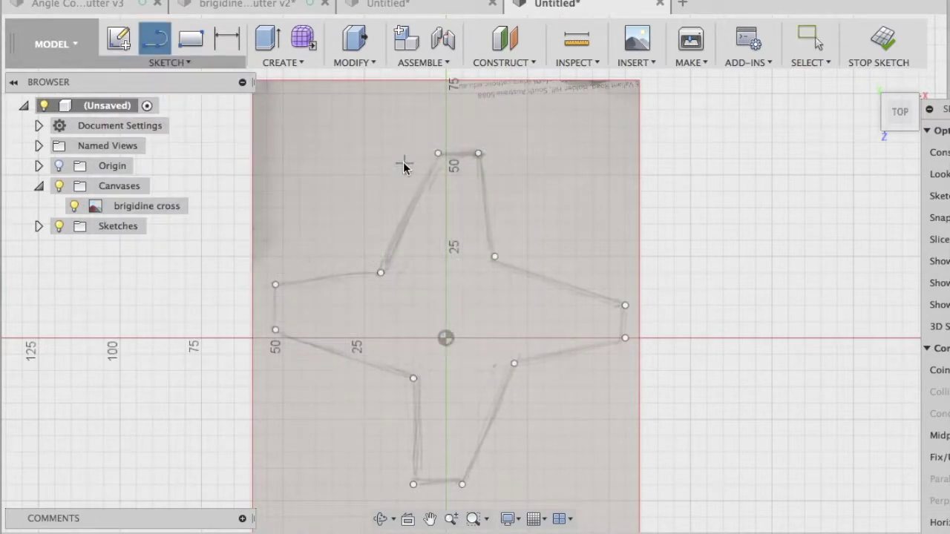
left_click(437, 153)
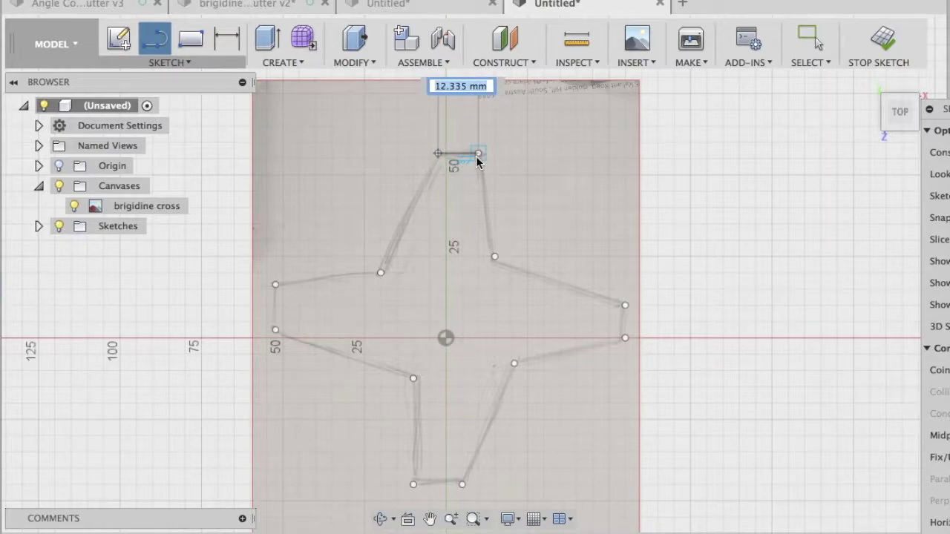
left_click(478, 154)
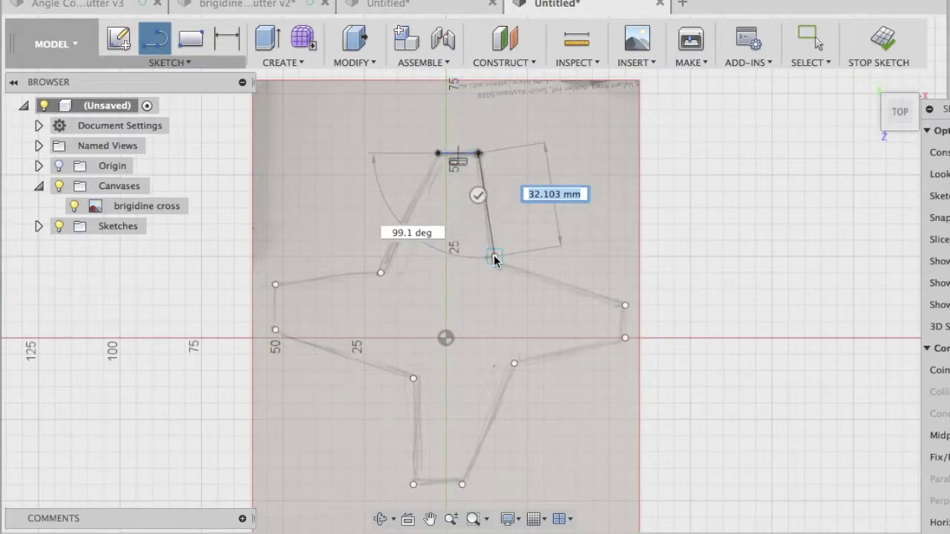
left_click(494, 257)
left_click(625, 305)
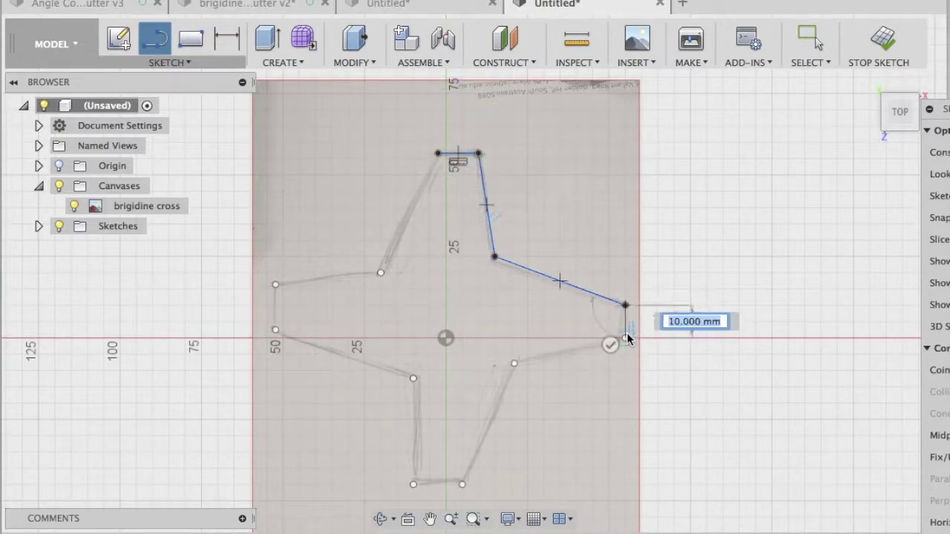
left_click(624, 338)
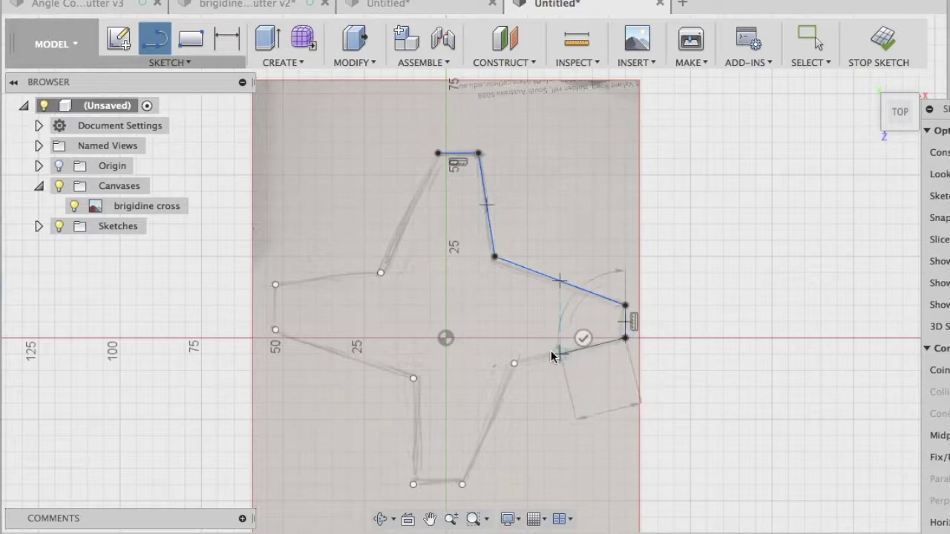
left_click(514, 362)
left_click(461, 484)
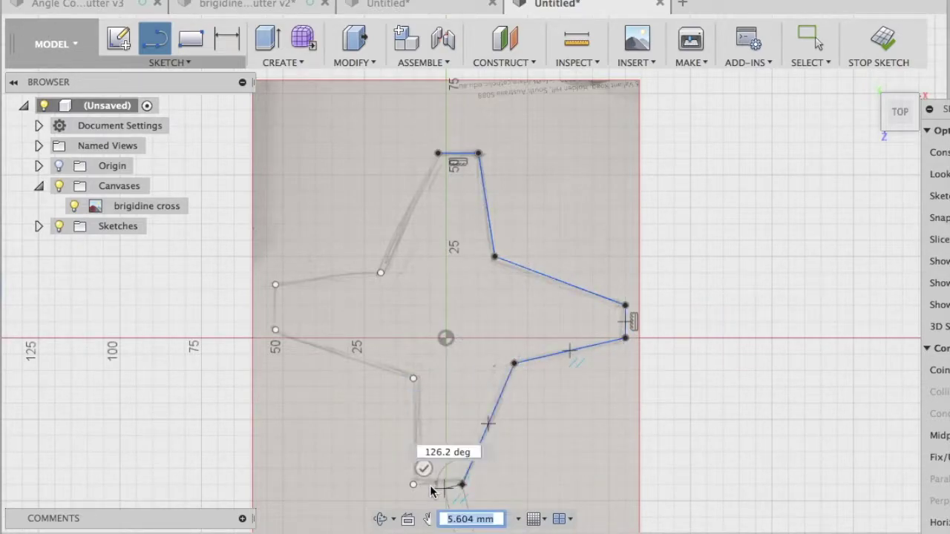
left_click(413, 484)
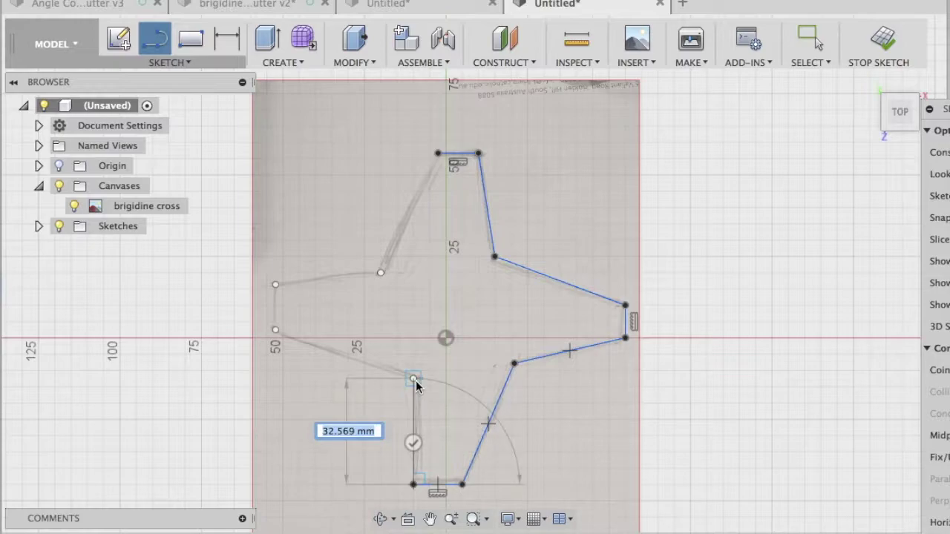
left_click(414, 380)
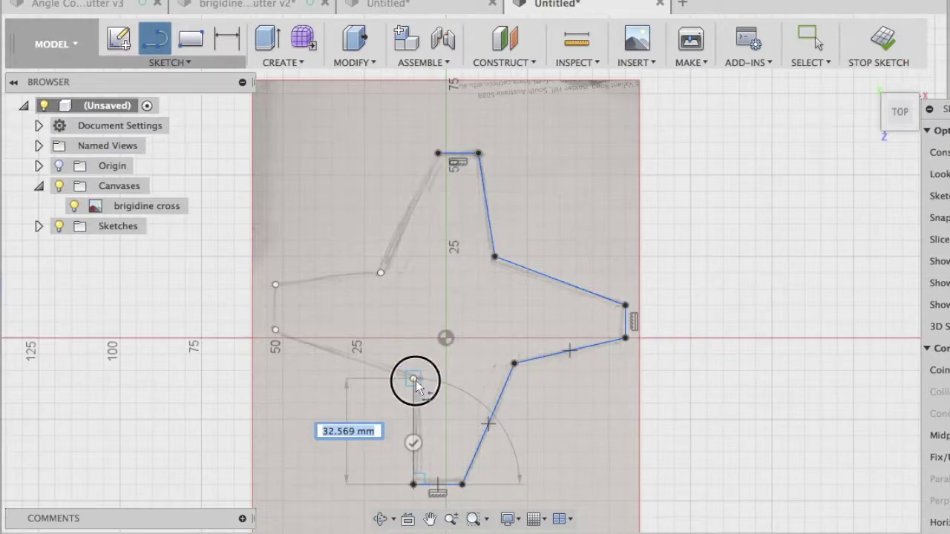
left_click(275, 330)
left_click(276, 287)
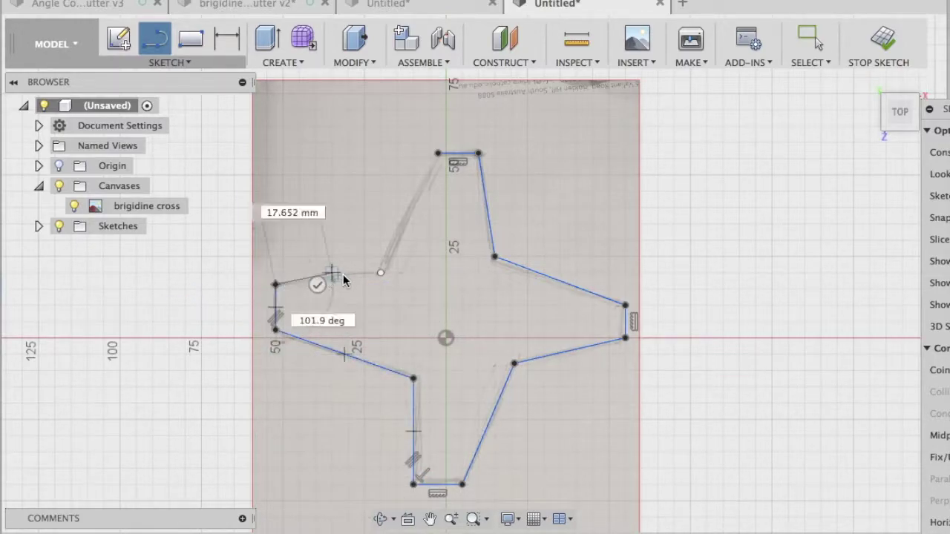
left_click(381, 275)
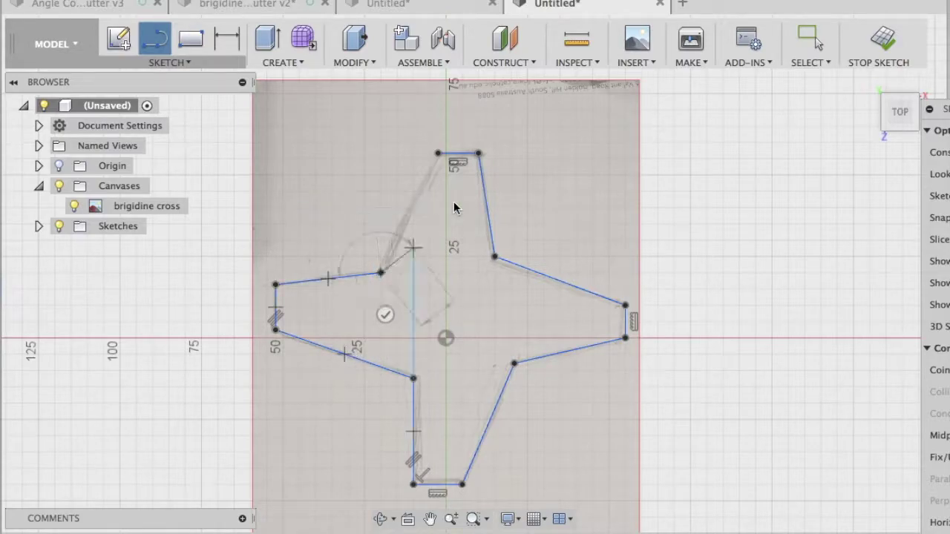
left_click(438, 154)
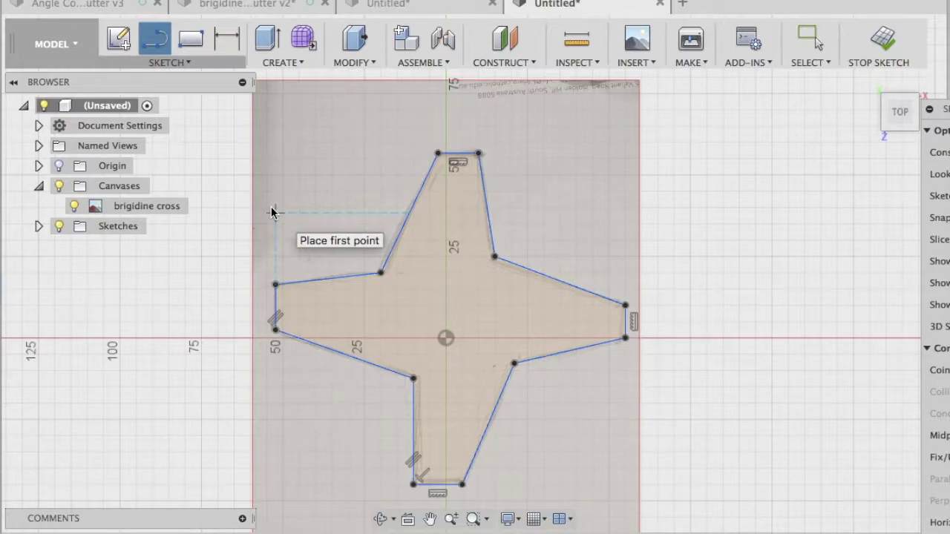
key("Escape")
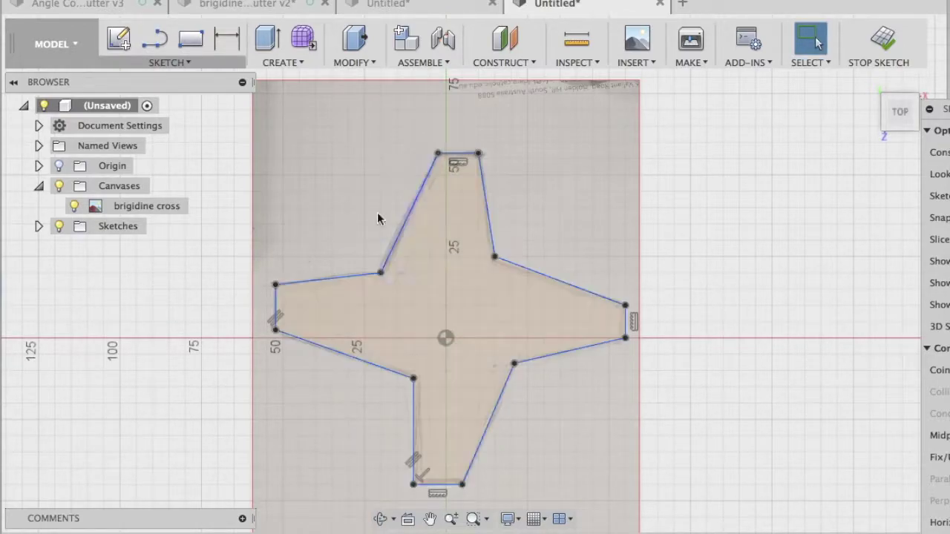
- Offset the closed cross outline outward by 3 mm, using -3 mm with chain selection
left_click(245, 5)
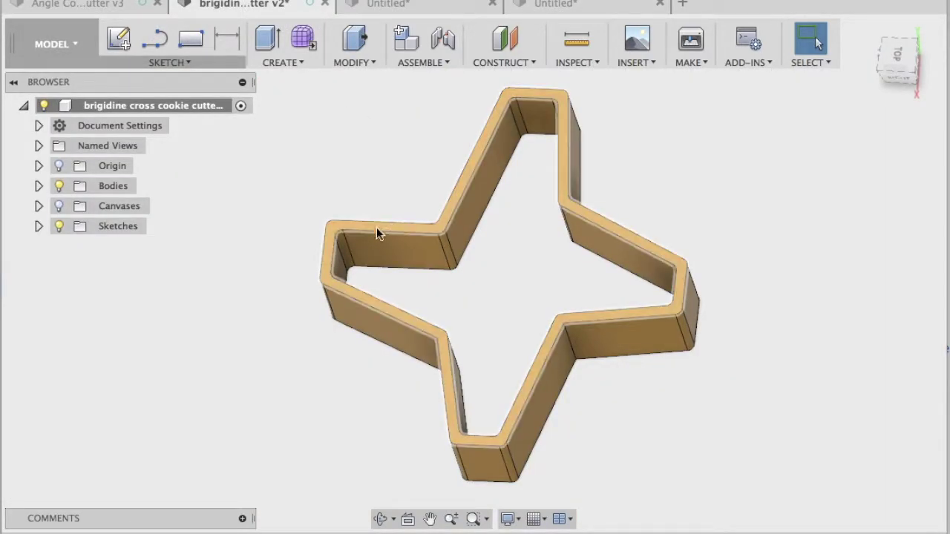
left_click(547, 4)
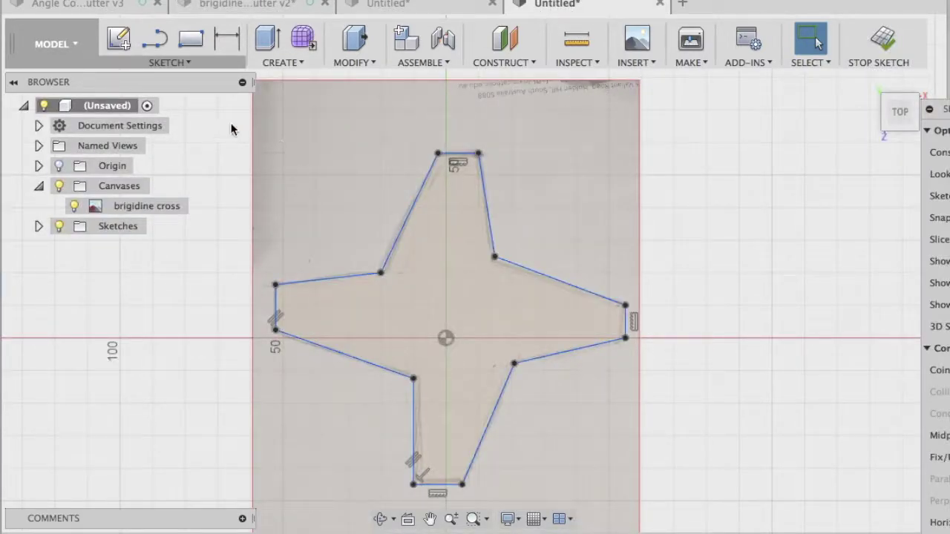
left_click(181, 64)
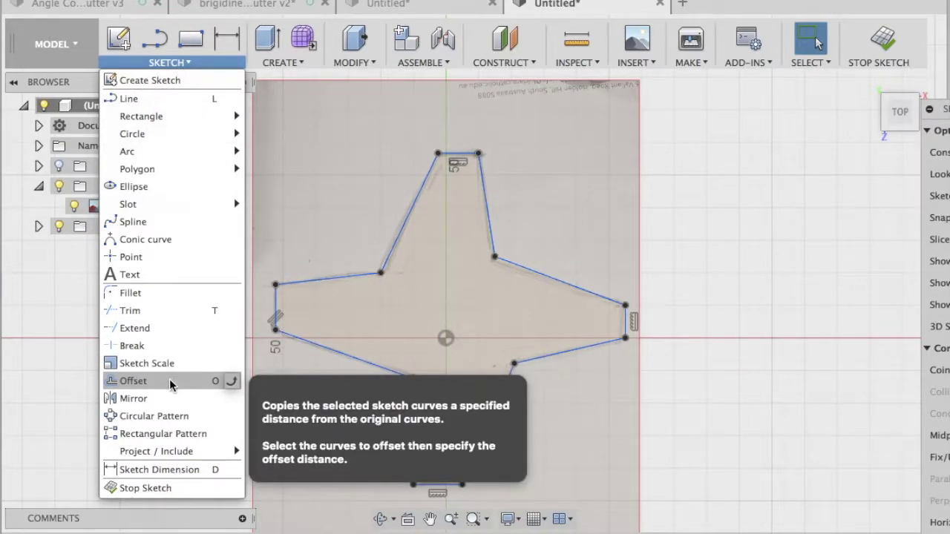
left_click(168, 381)
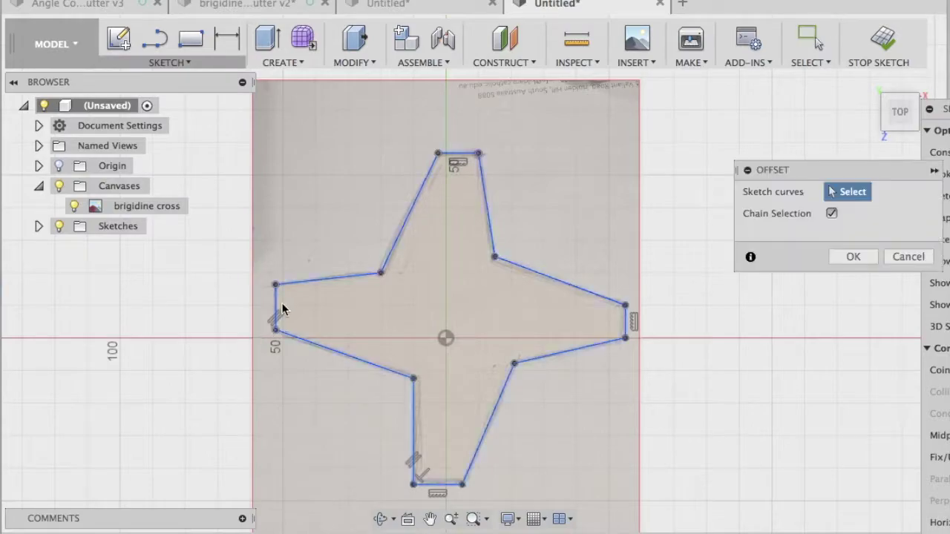
left_click(324, 282)
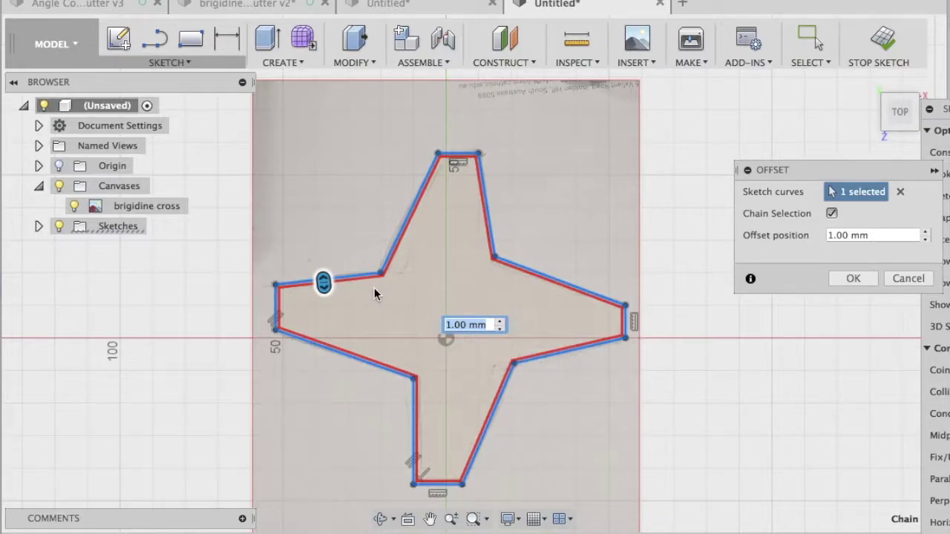
type("-")
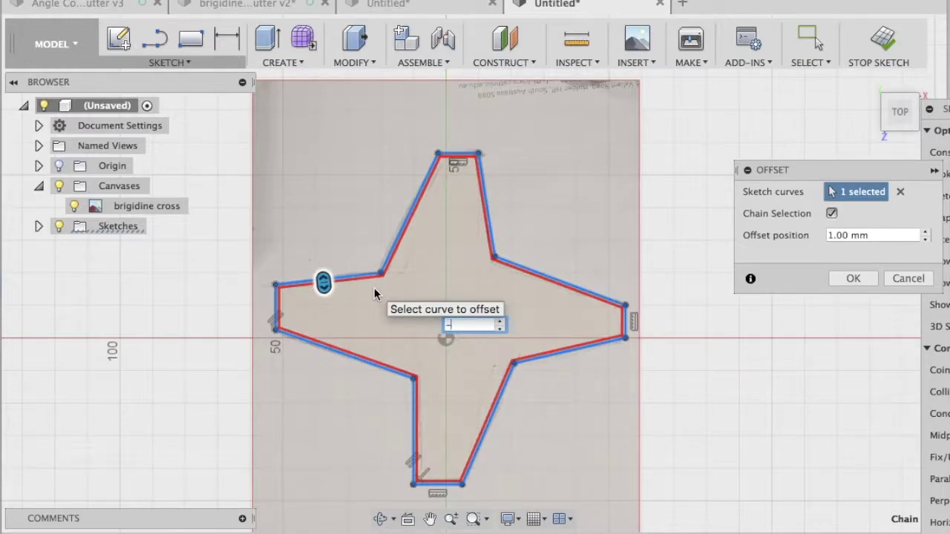
type("3")
key("Return")
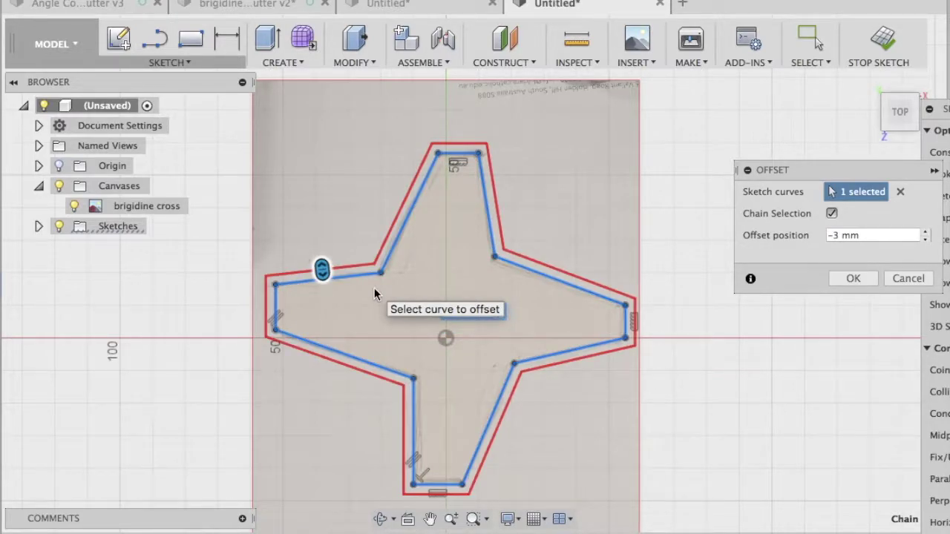
key("Return")
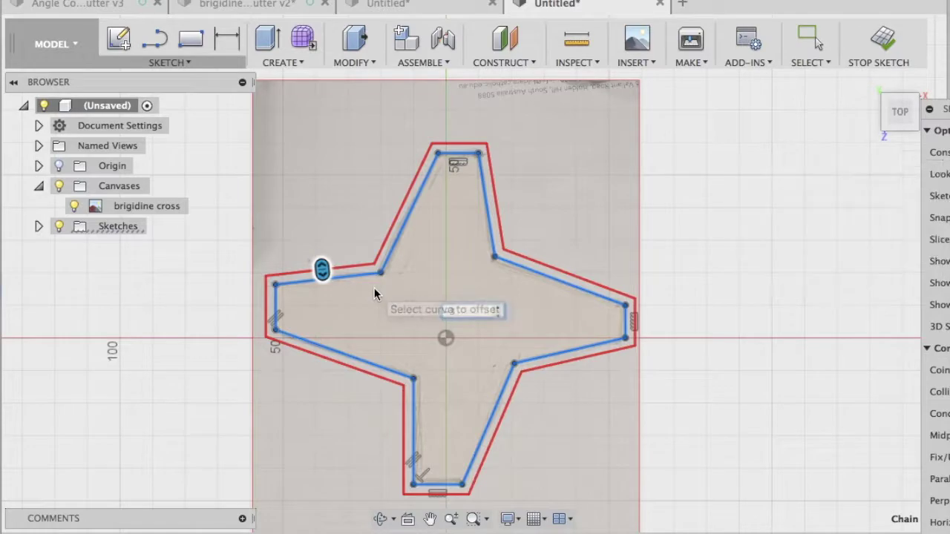
- Hide the canvases and finish the cross sketch
scroll(381, 297, "up", 1)
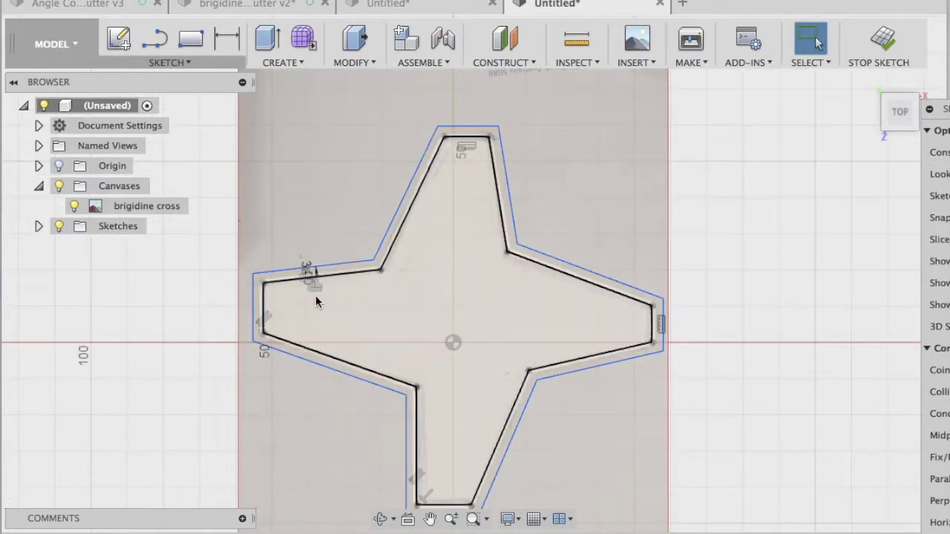
left_click(60, 187)
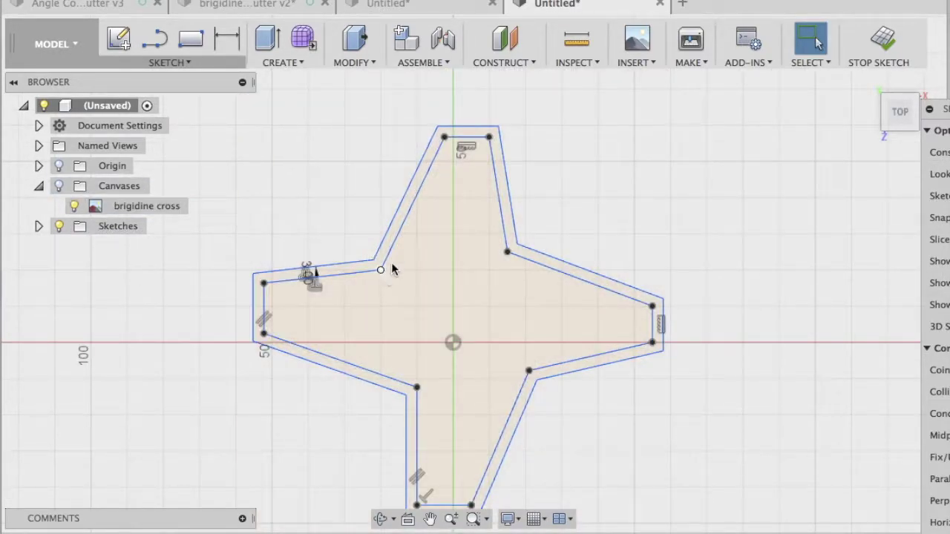
mouse_move(905, 110)
middle_mouse_down("shift")
mouse_move(855, 101)
mouse_move(683, 229)
mouse_move(584, 264)
middle_mouse_up("shift")
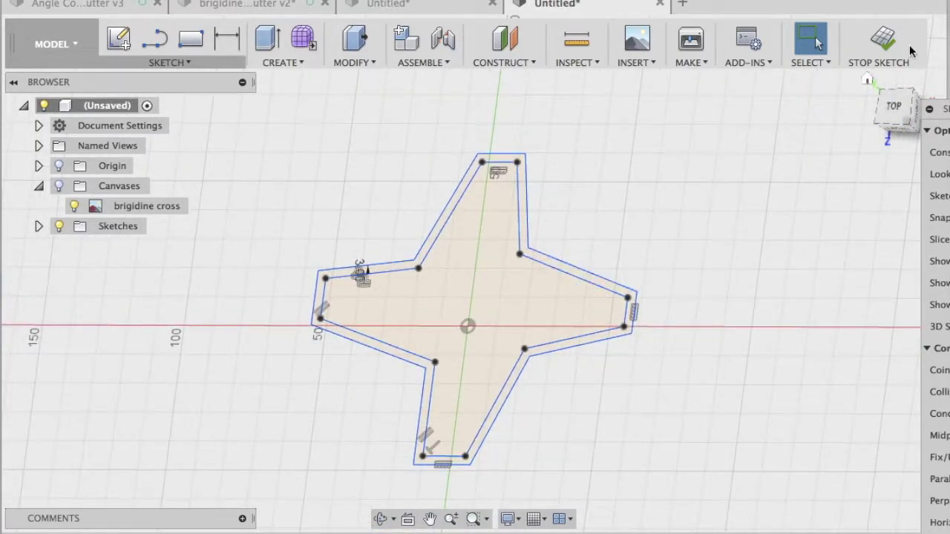
left_click(882, 43)
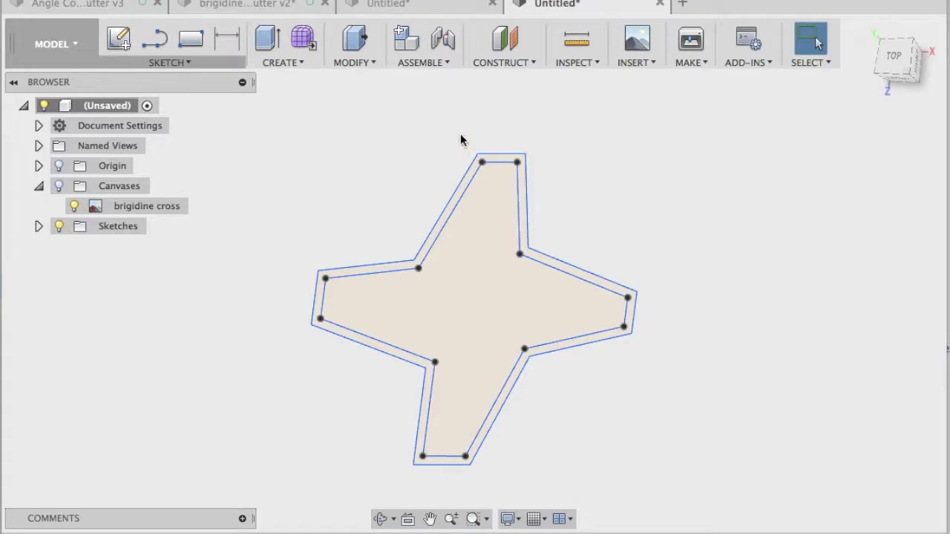
- Extrude the narrow border profile between the two cross outlines 25 mm on one side as a new body
left_click(288, 65)
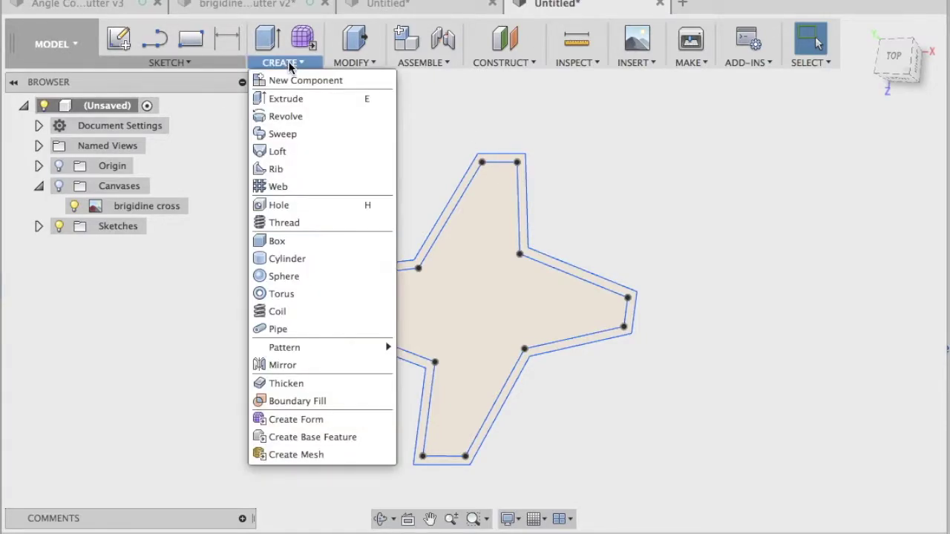
left_click(296, 99)
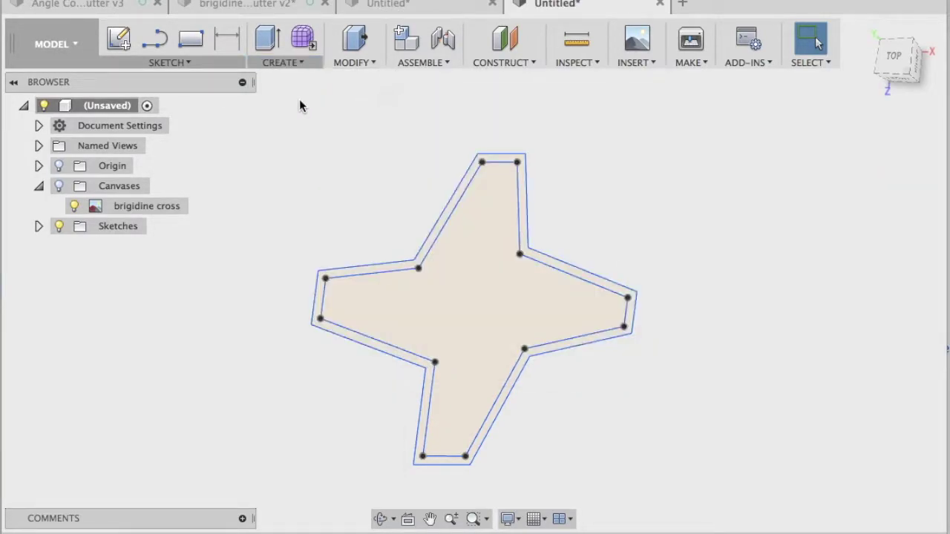
scroll(441, 223, "up", 3)
left_click(437, 232)
scroll(437, 226, "down", 3)
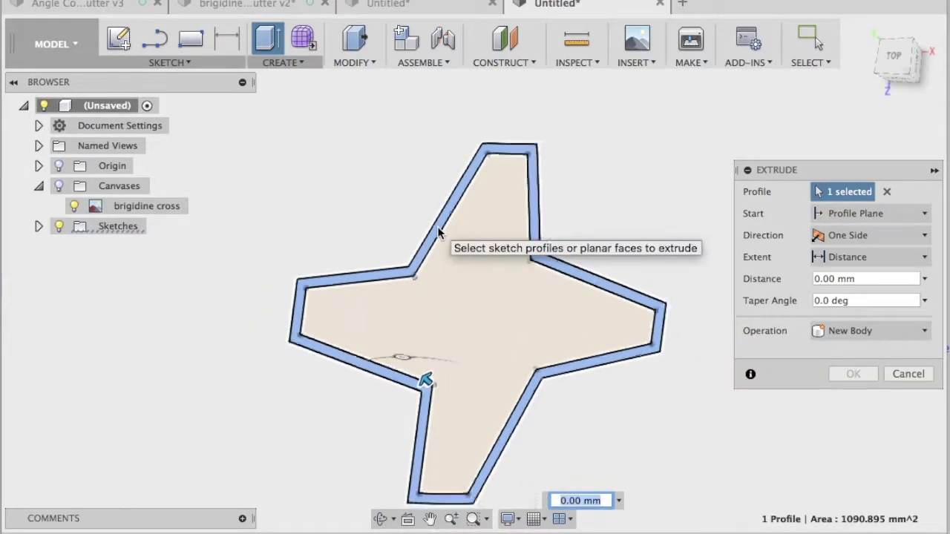
left_click(852, 279)
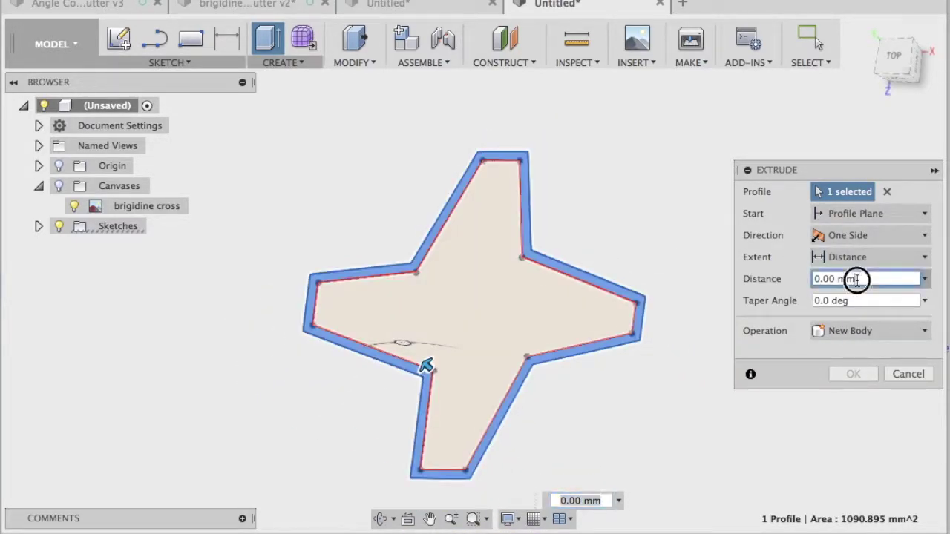
type("25")
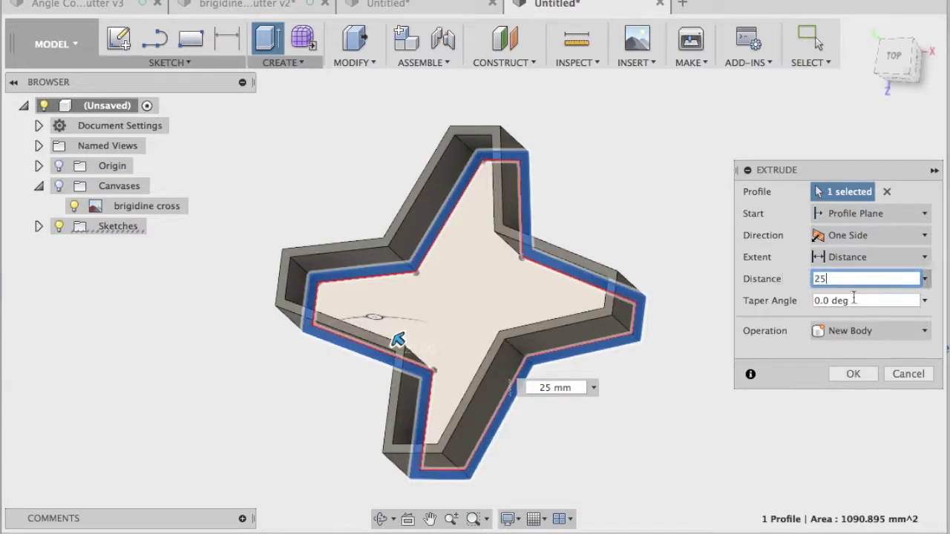
left_click(854, 374)
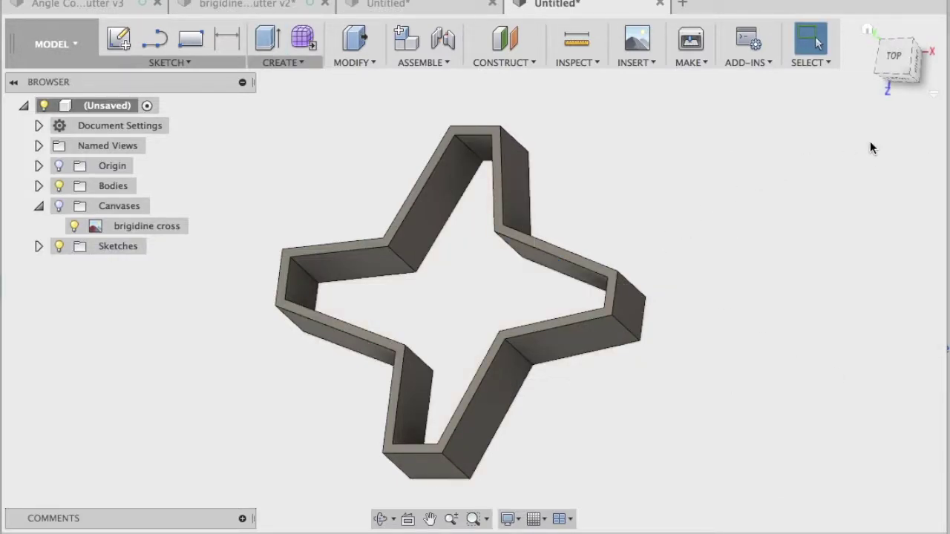
- Preview the cutter body's 3D print mesh with Send to 3D Print Utility turned off, and cancel the output
mouse_move(893, 54)
left_mouse_down()
mouse_move(866, 37)
mouse_move(855, 46)
mouse_move(895, 69)
left_mouse_up()
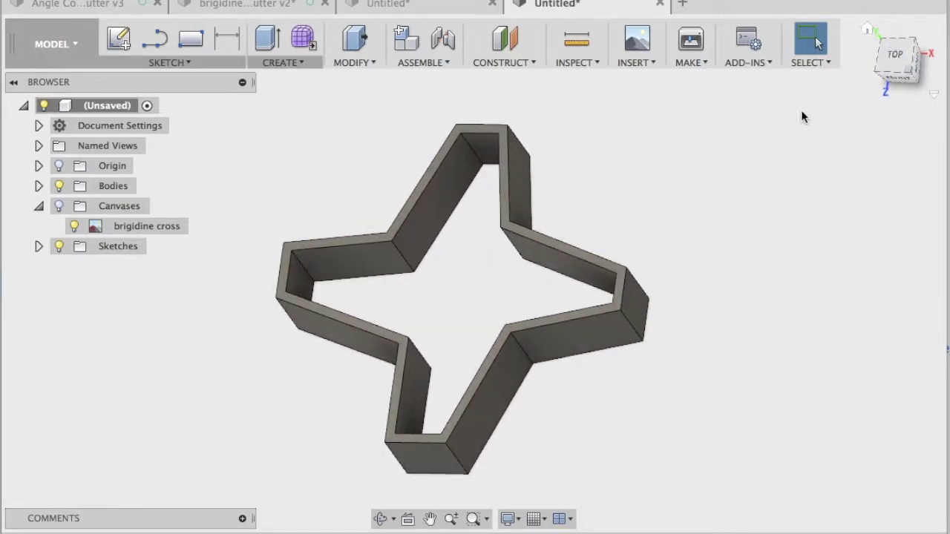
left_click(692, 62)
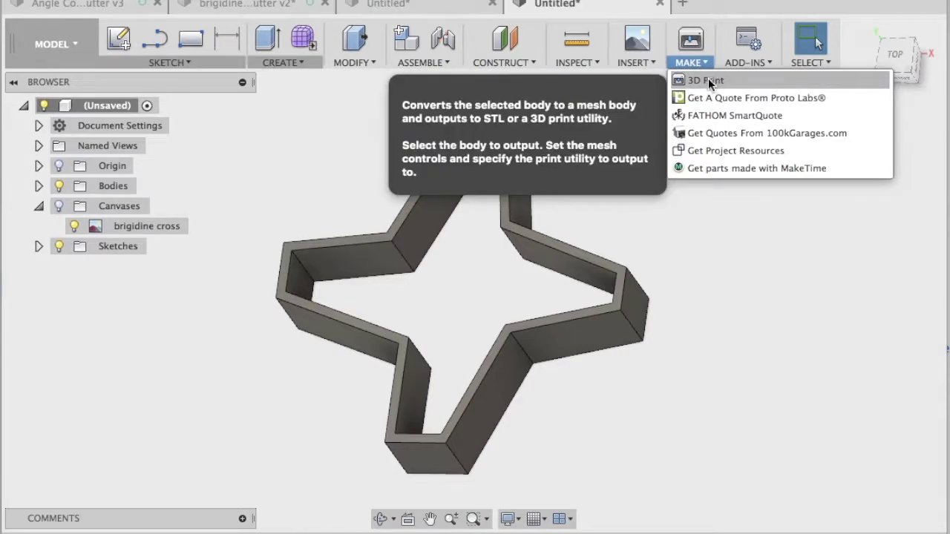
left_click(708, 75)
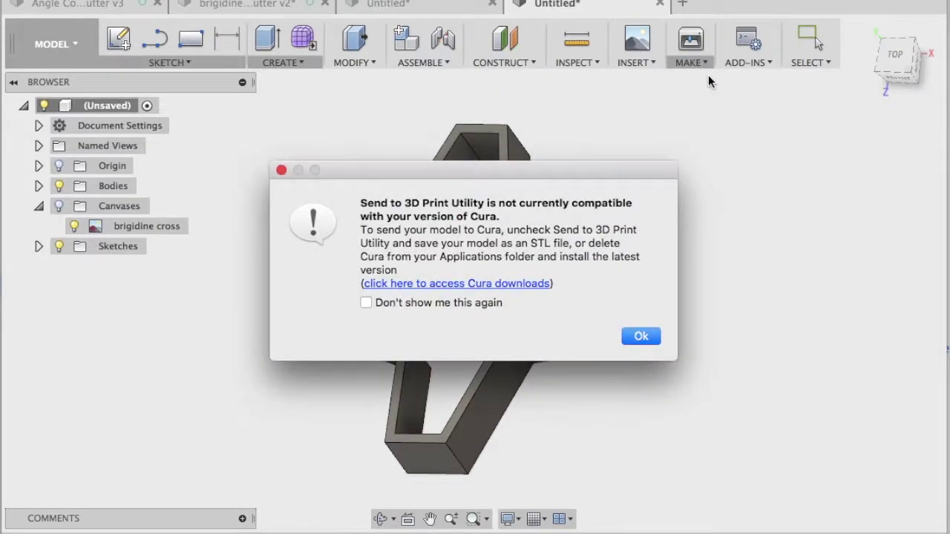
left_click(636, 340)
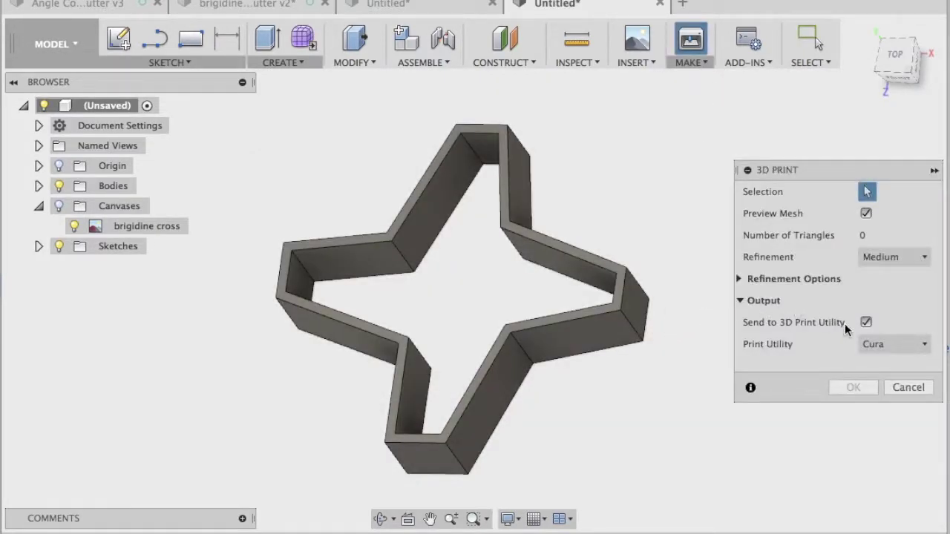
left_click(866, 322)
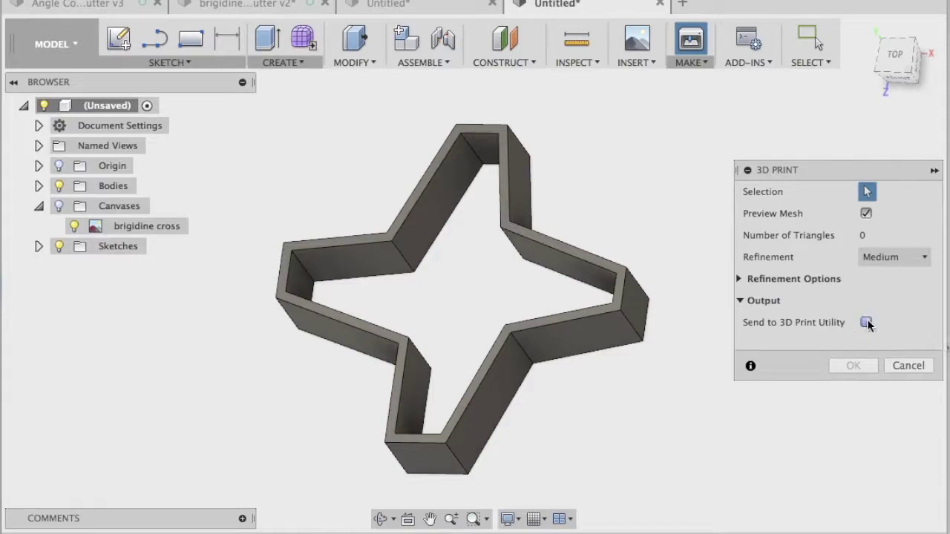
left_click(558, 341)
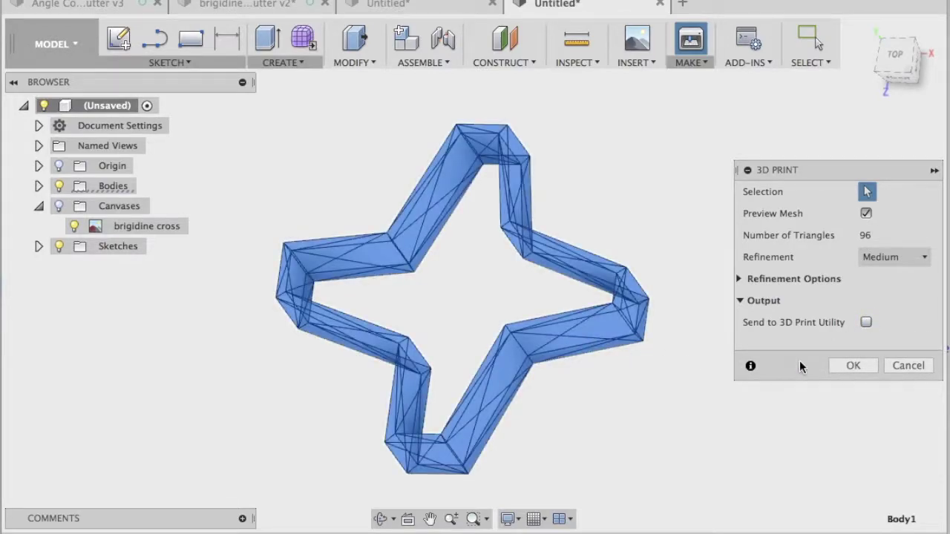
left_click(900, 367)
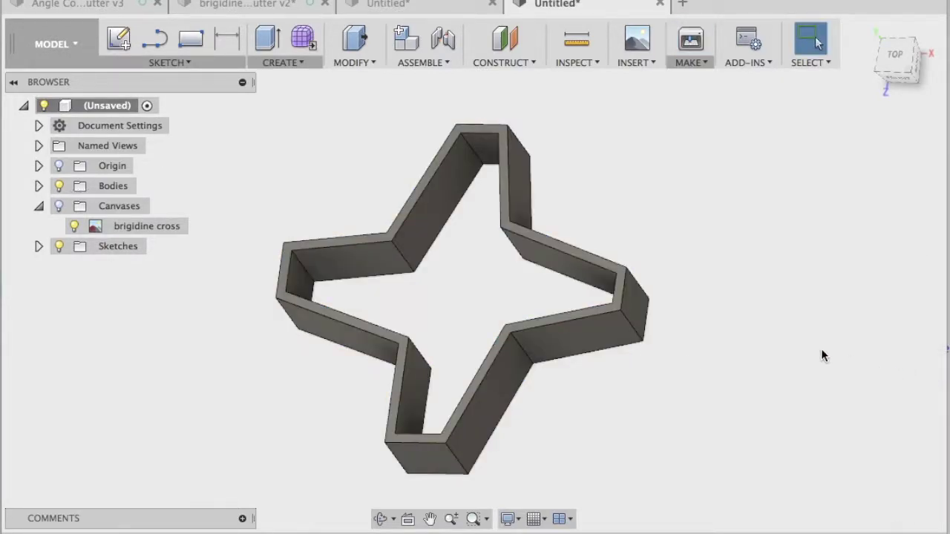
- Switch to the brigidine cross cookie cutter design, hide its bodies and show its canvases to examine the original drawing
left_click(259, 7)
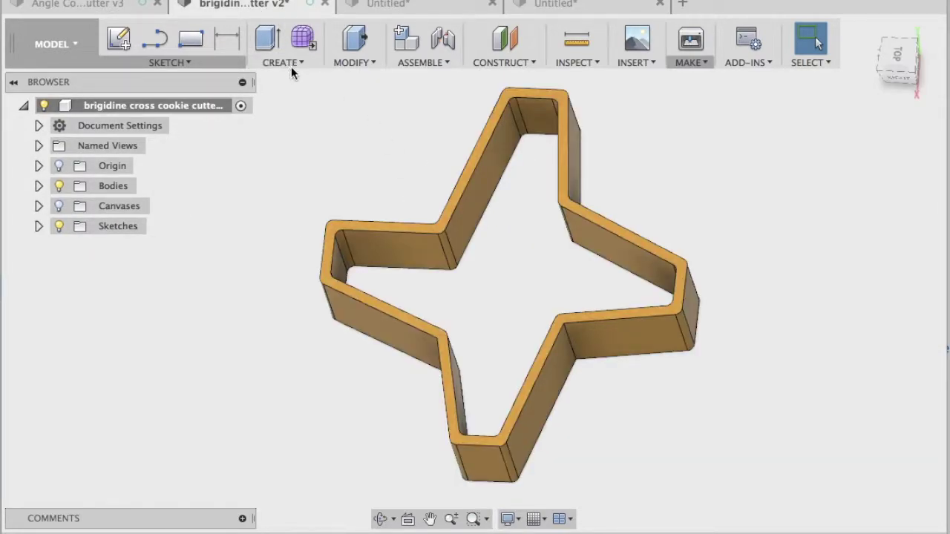
left_click(59, 185)
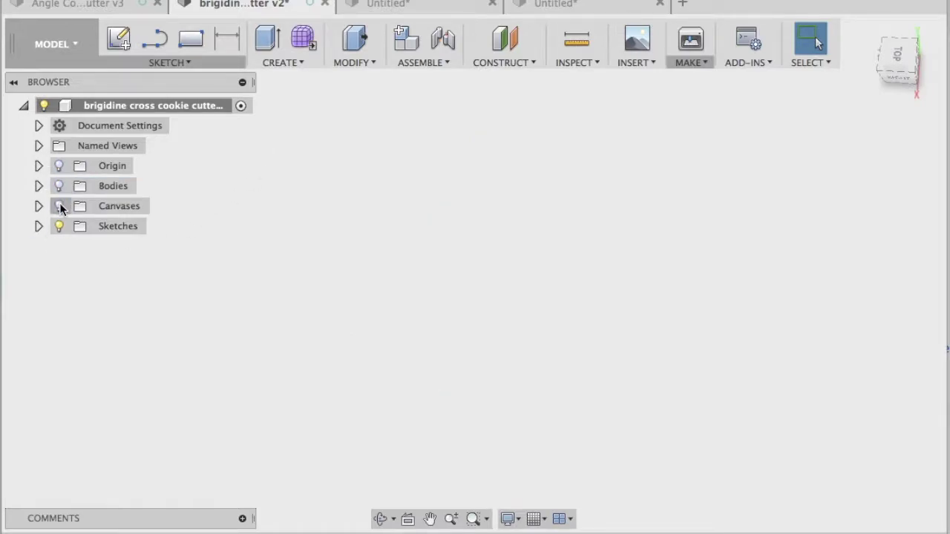
left_click(58, 206)
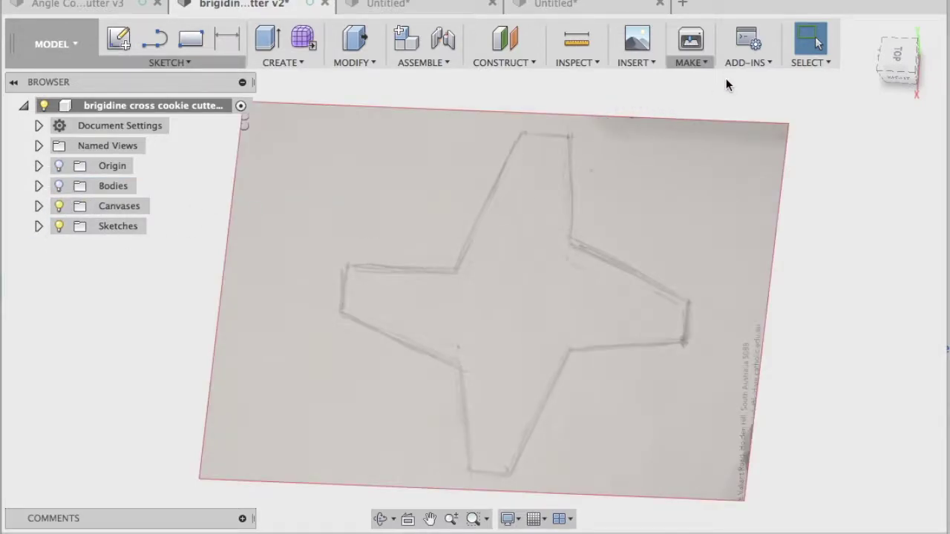
left_click(641, 63)
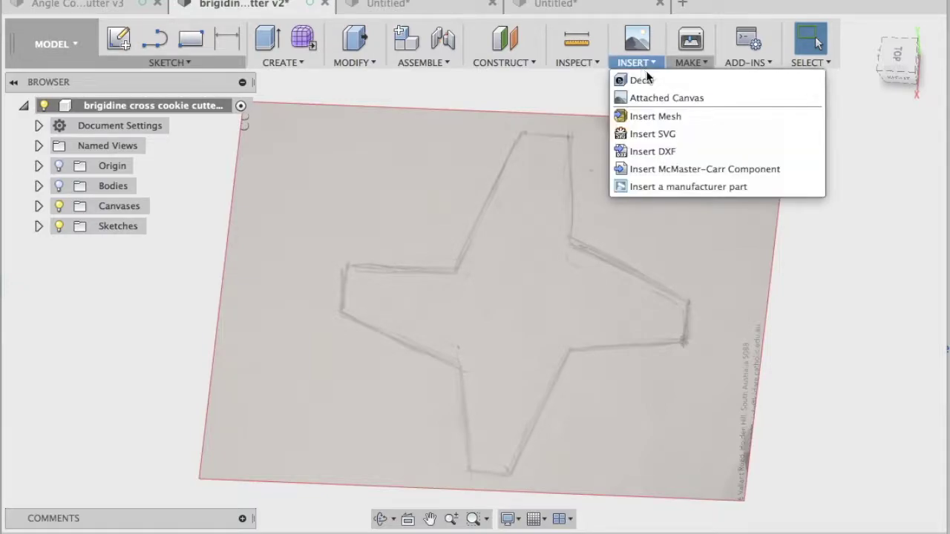
left_click(642, 65)
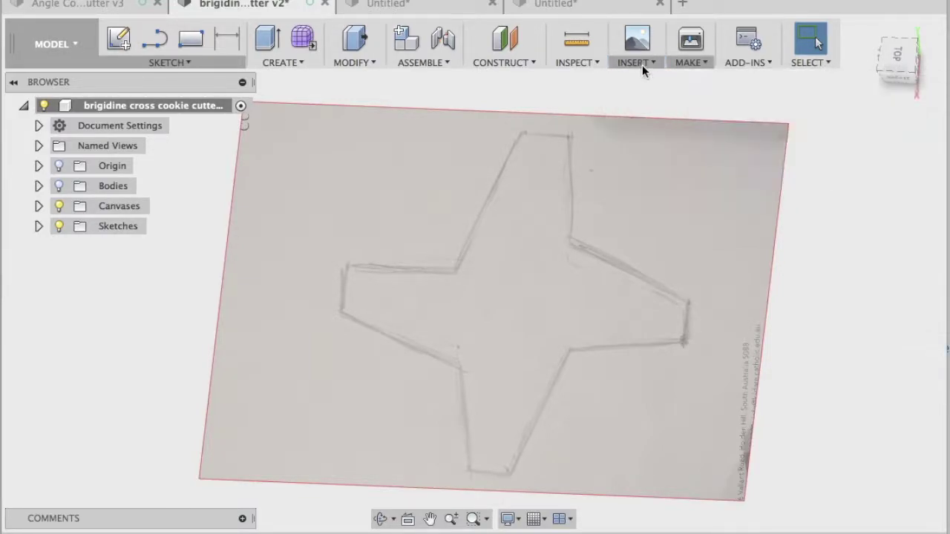
left_click(169, 62)
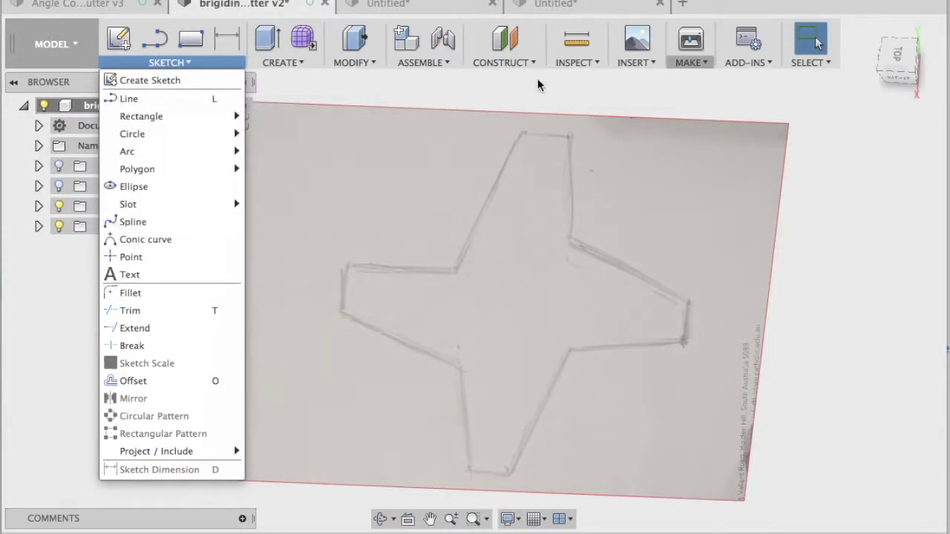
left_click(494, 139)
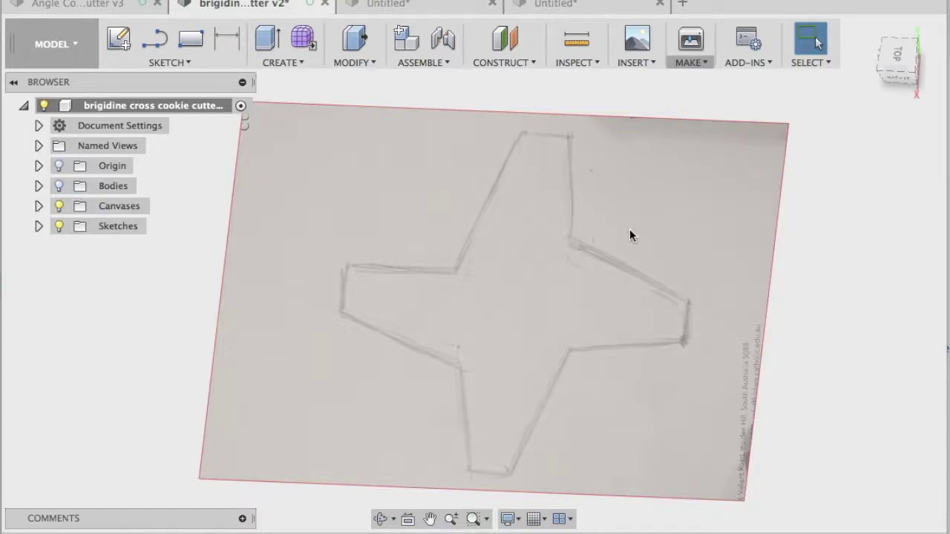
- Show the bodies and hide the canvases to examine the finished cookie cutter from another angle
left_click(59, 185)
left_click(59, 205)
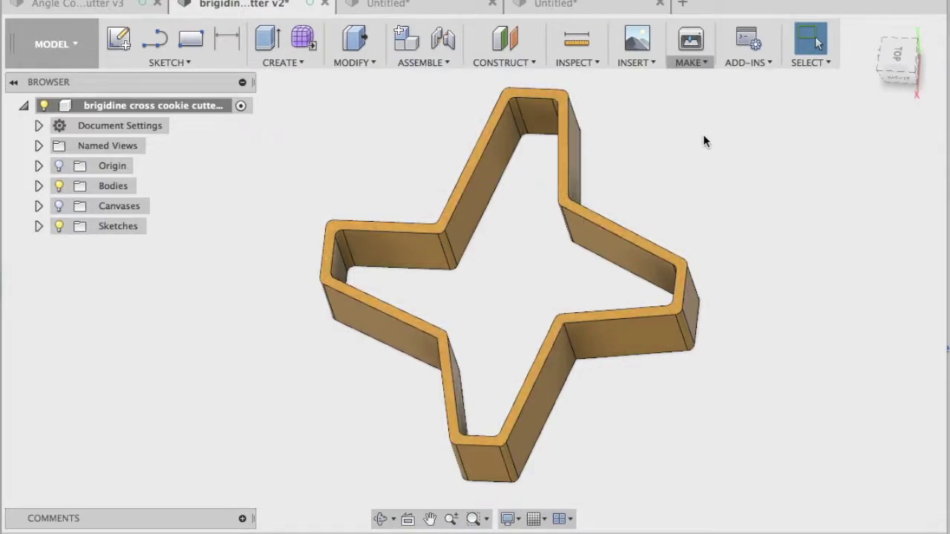
left_click(896, 64)
mouse_move(897, 64)
left_mouse_down()
mouse_move(875, 55)
mouse_move(872, 72)
left_mouse_up()
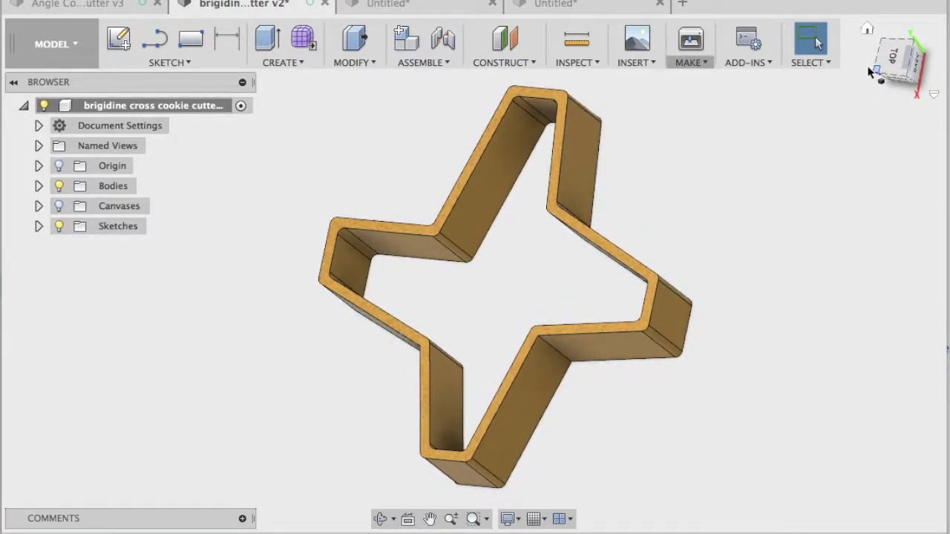